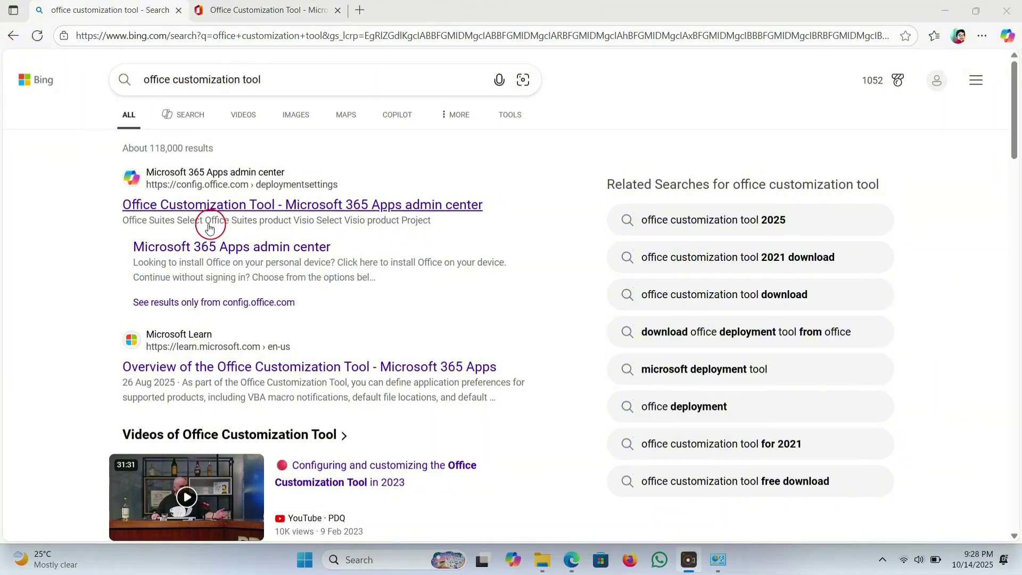
Step: Switch to the already-open Office Customization Tool tab
click(250, 8)
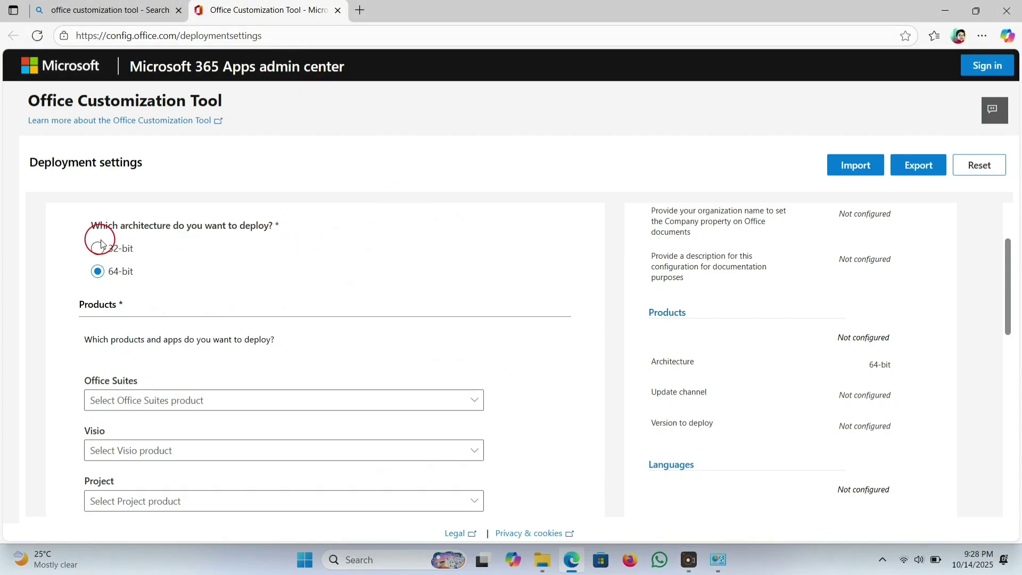
Step: Choose 64-bit architecture and Microsoft 365 Apps for enterprise as the Office suite
scroll(131, 202, down, 1)
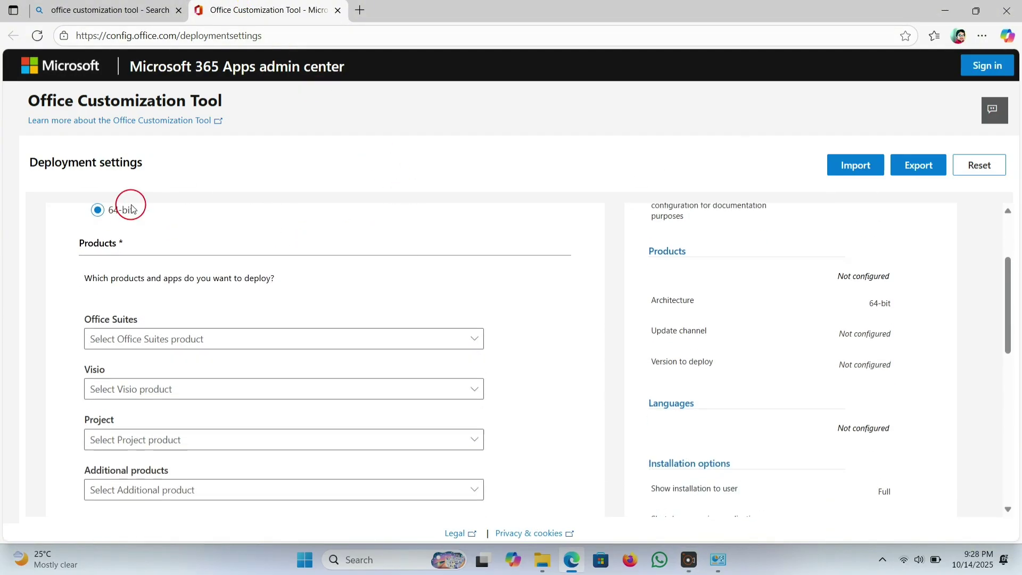
scroll(130, 201, up, 2)
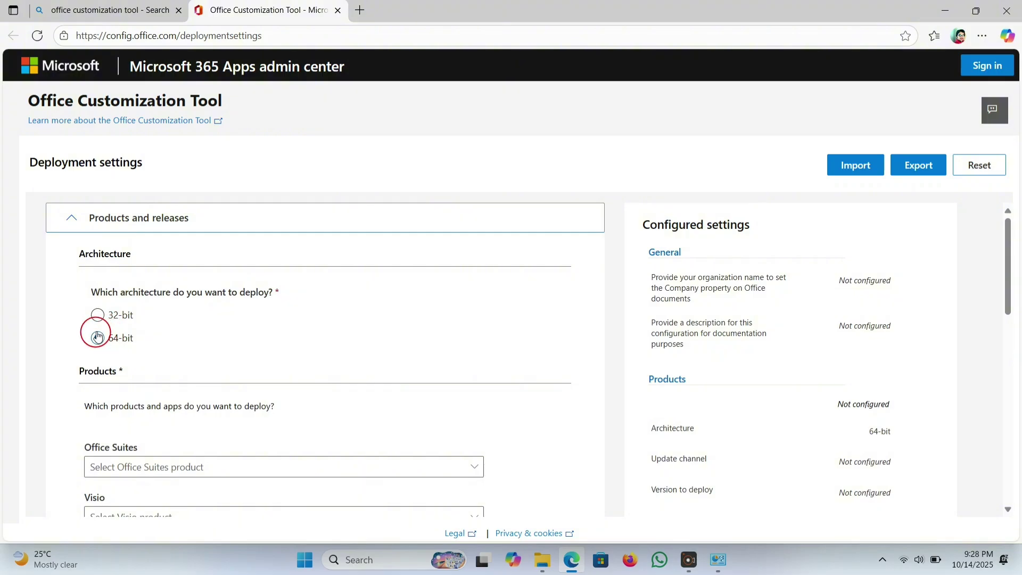
click(98, 337)
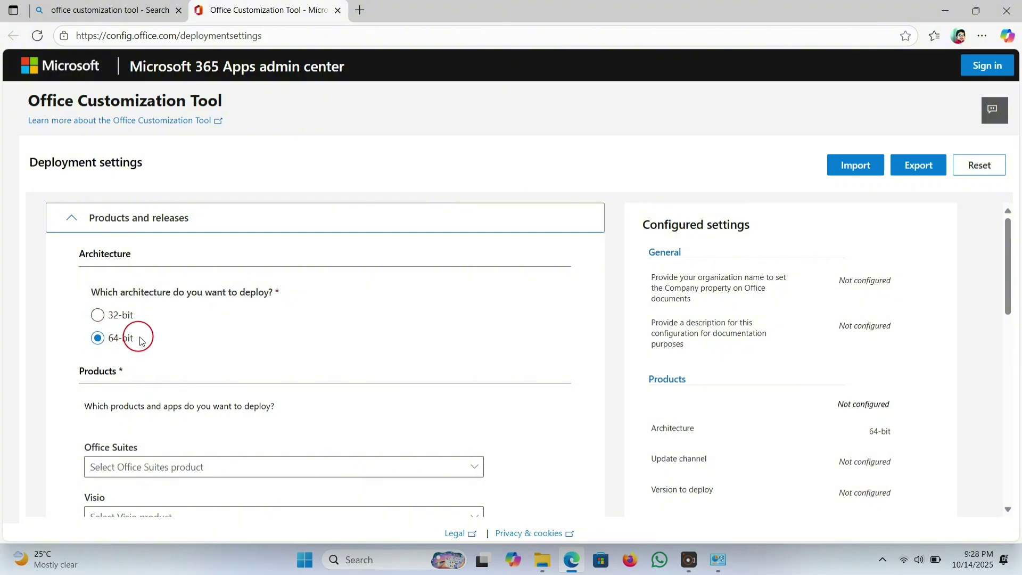
scroll(136, 337, down, 2)
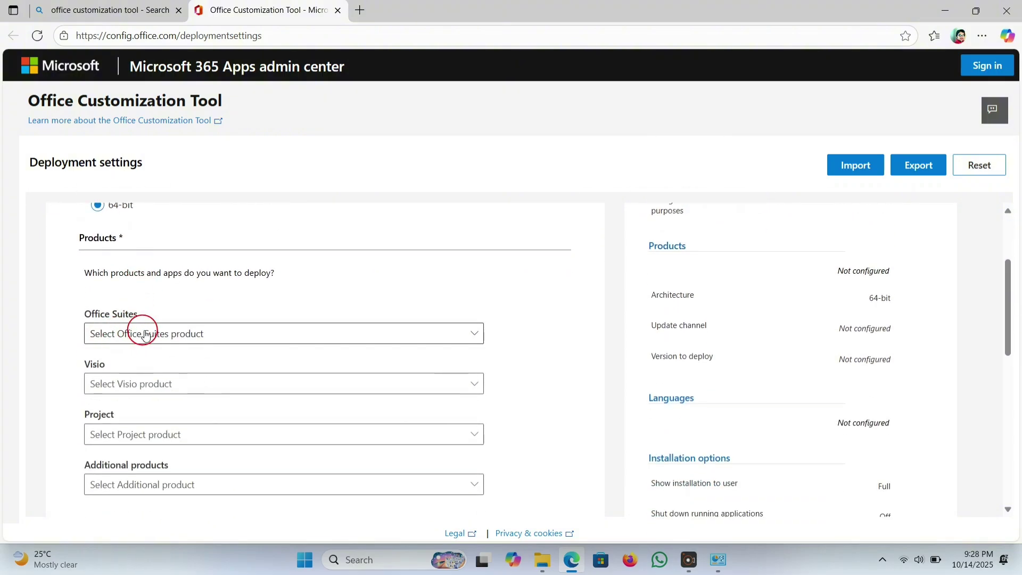
click(176, 338)
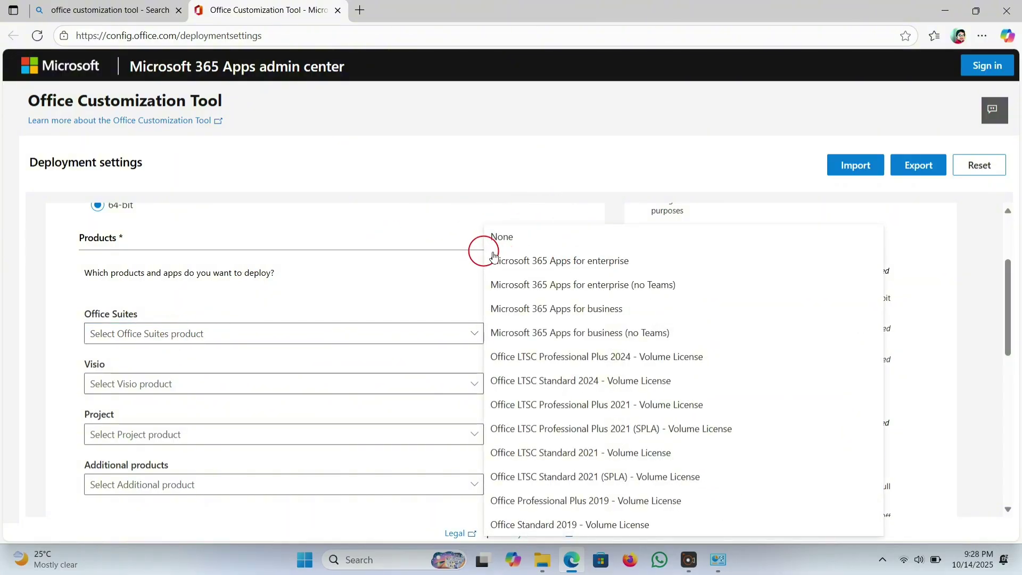
click(613, 258)
Step: Add a Language pack as an additional product
scroll(353, 314, down, 3)
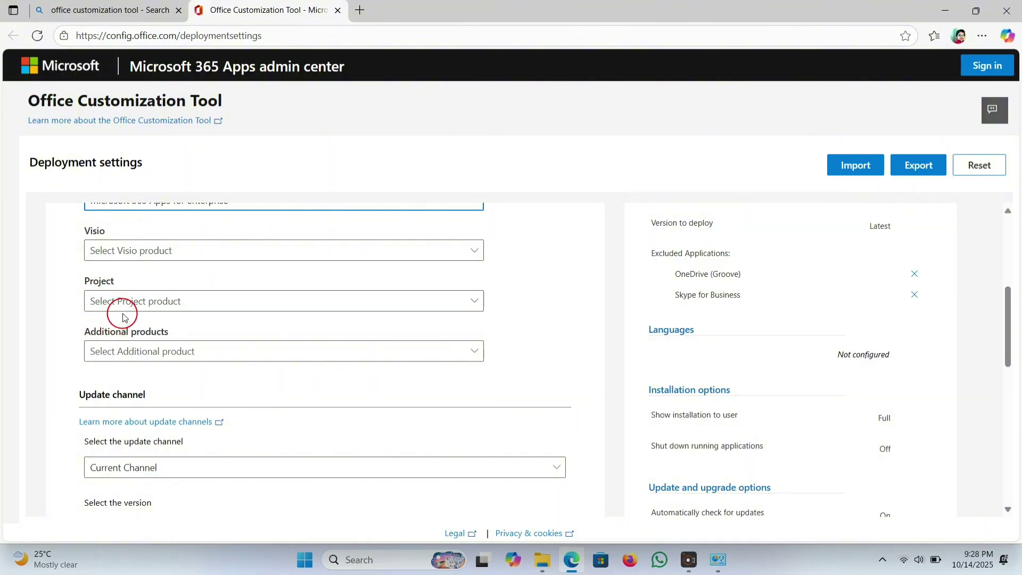
scroll(123, 318, down, 2)
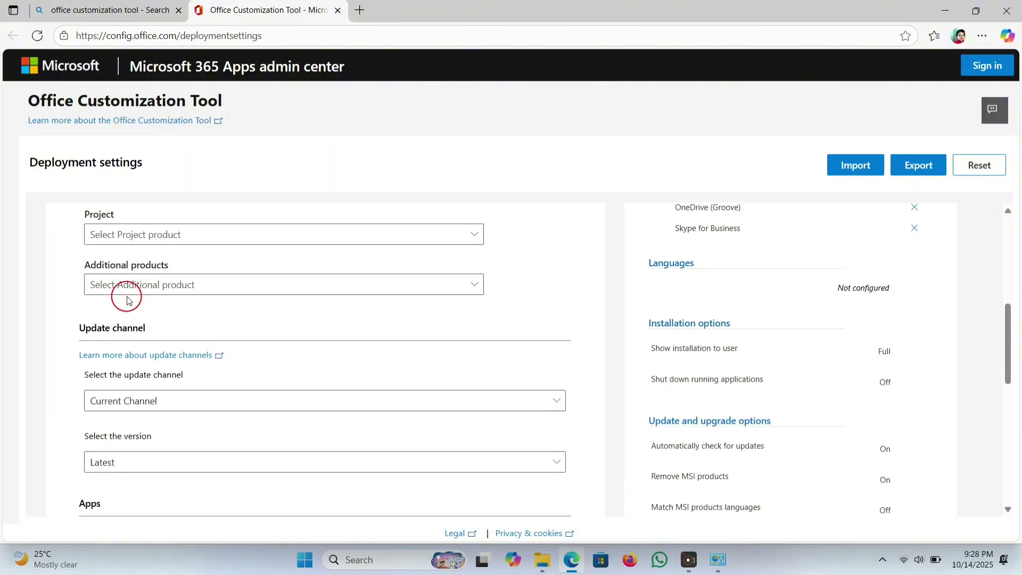
click(139, 285)
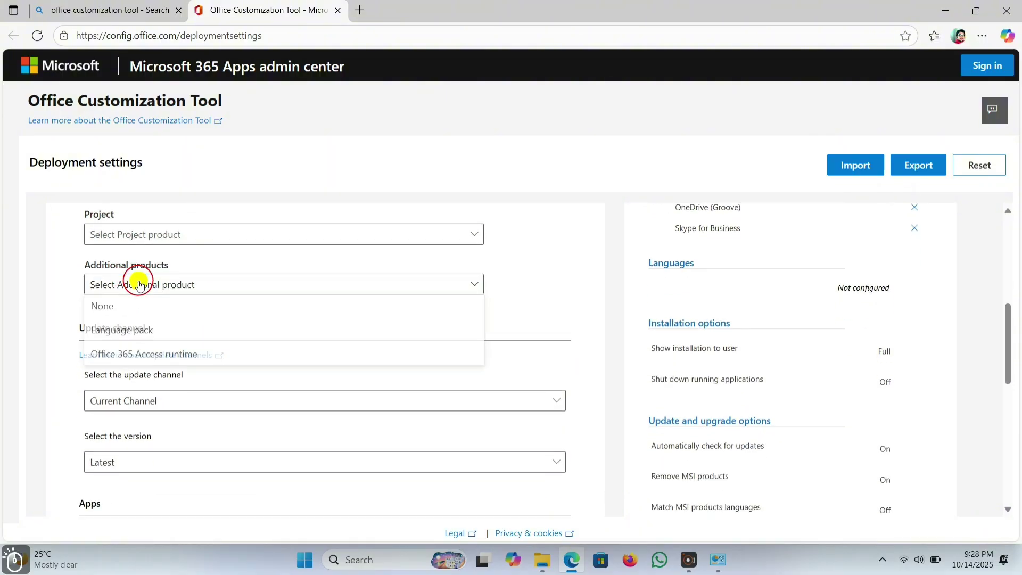
click(132, 333)
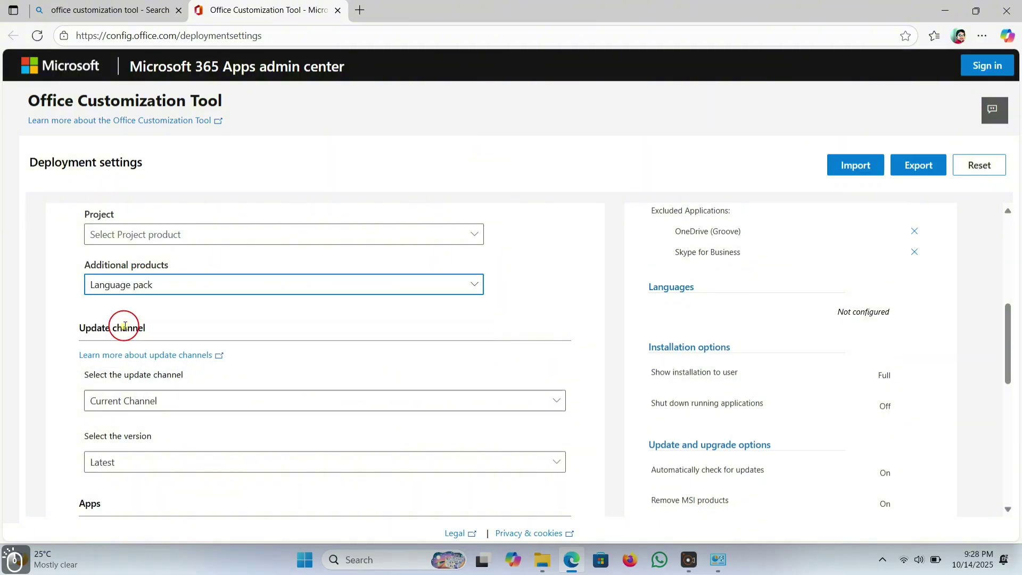
scroll(125, 327, down, 3)
scroll(119, 273, up, 2)
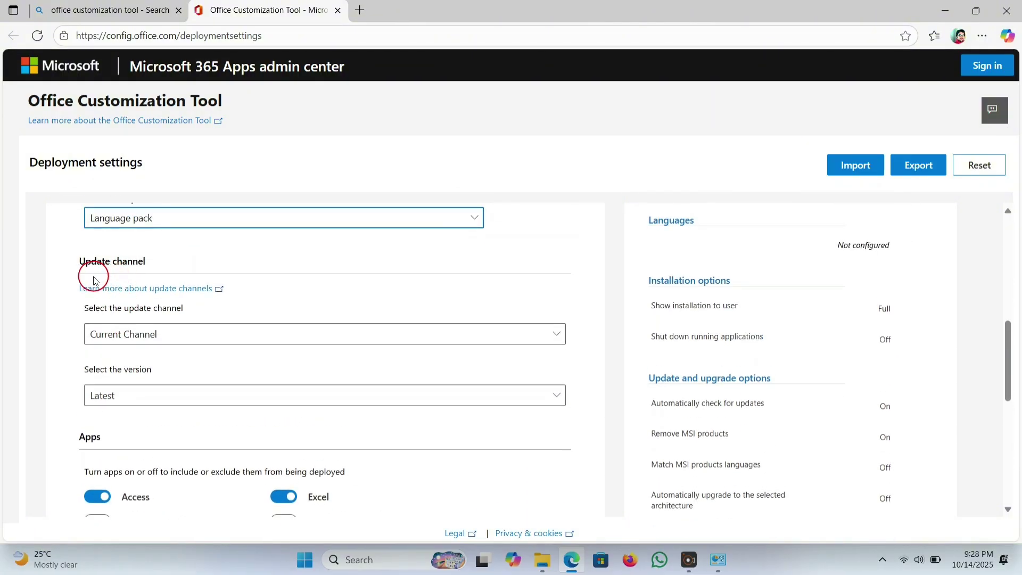
Step: Switch off Access and OneDrive Desktop in the Apps list
scroll(147, 310, down, 5)
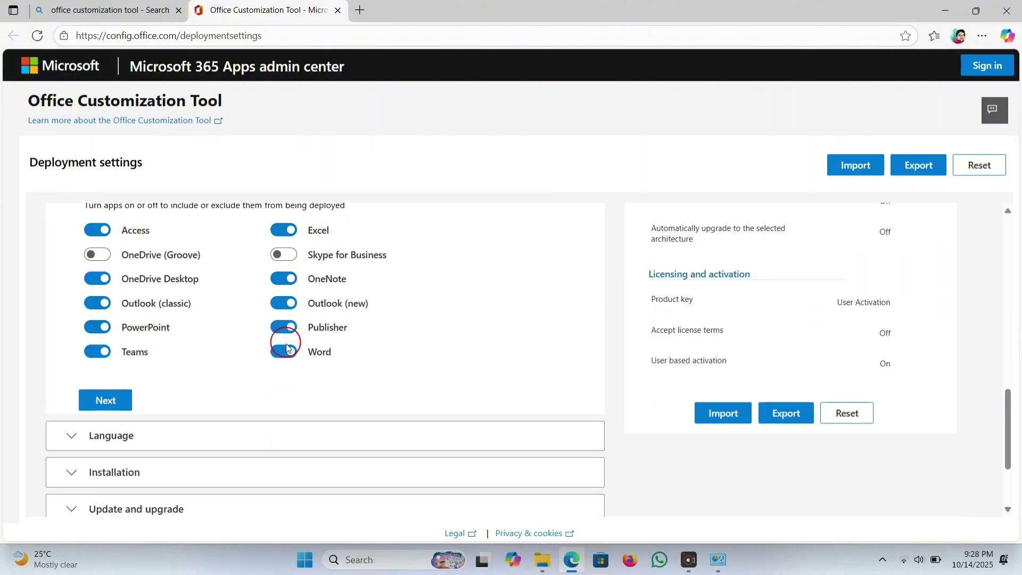
click(99, 233)
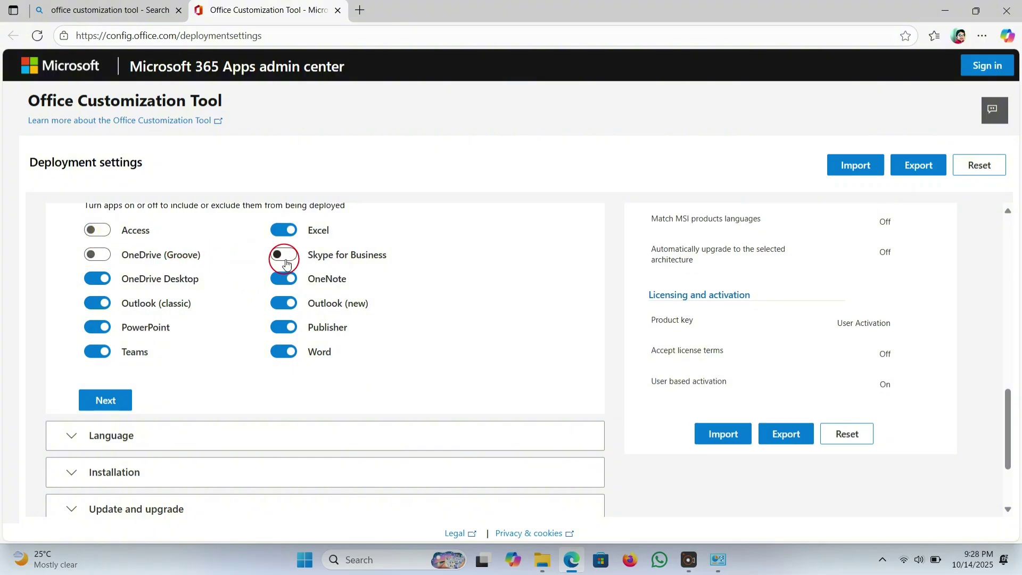
click(88, 279)
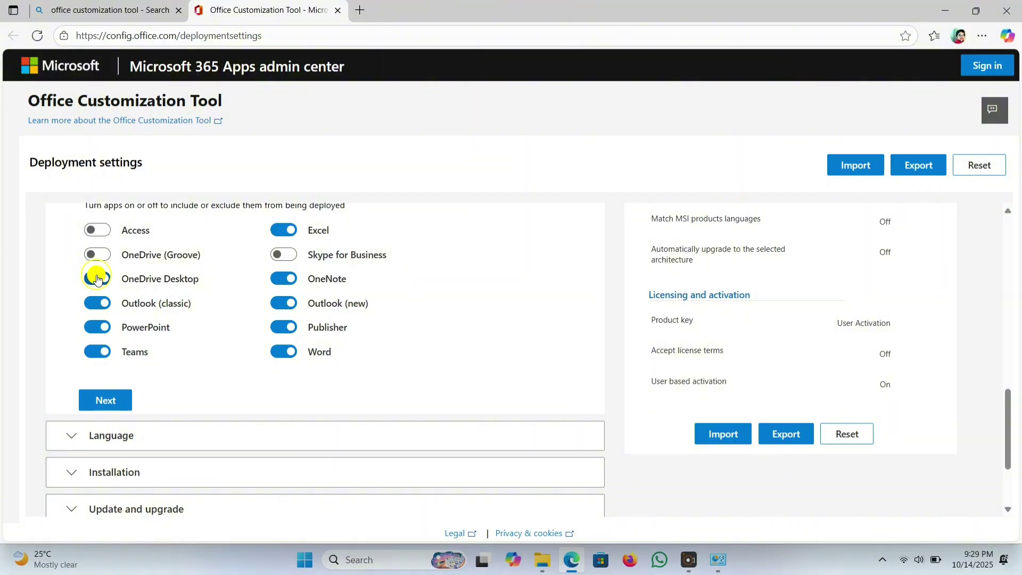
click(288, 286)
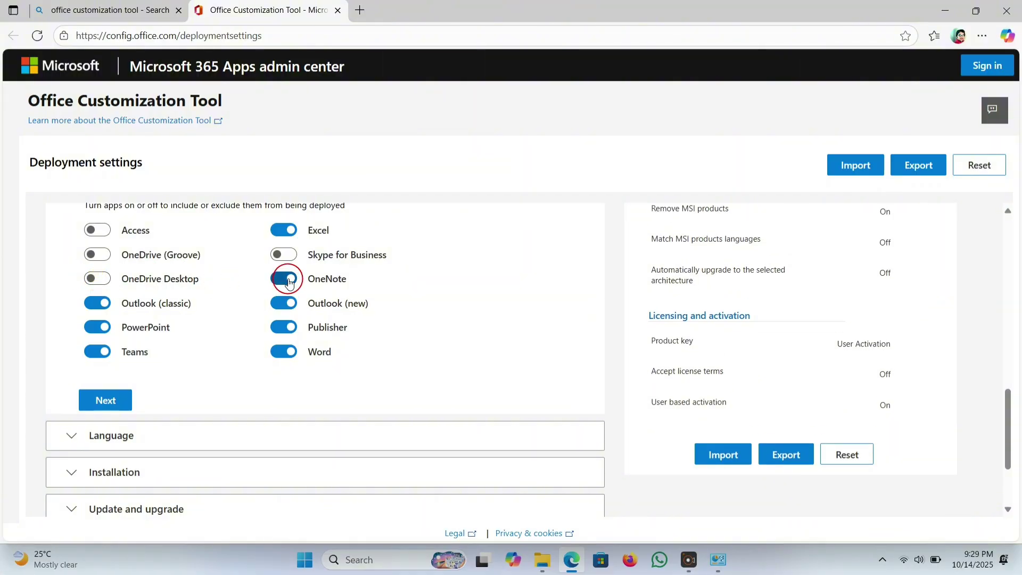
click(104, 401)
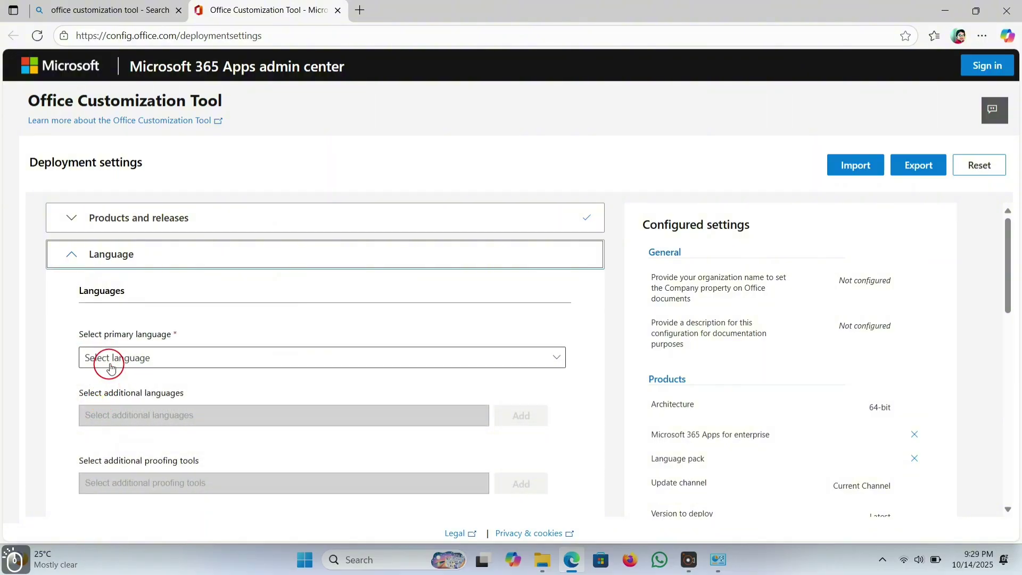
Step: Set the primary language to English (United States)
scroll(106, 308, down, 1)
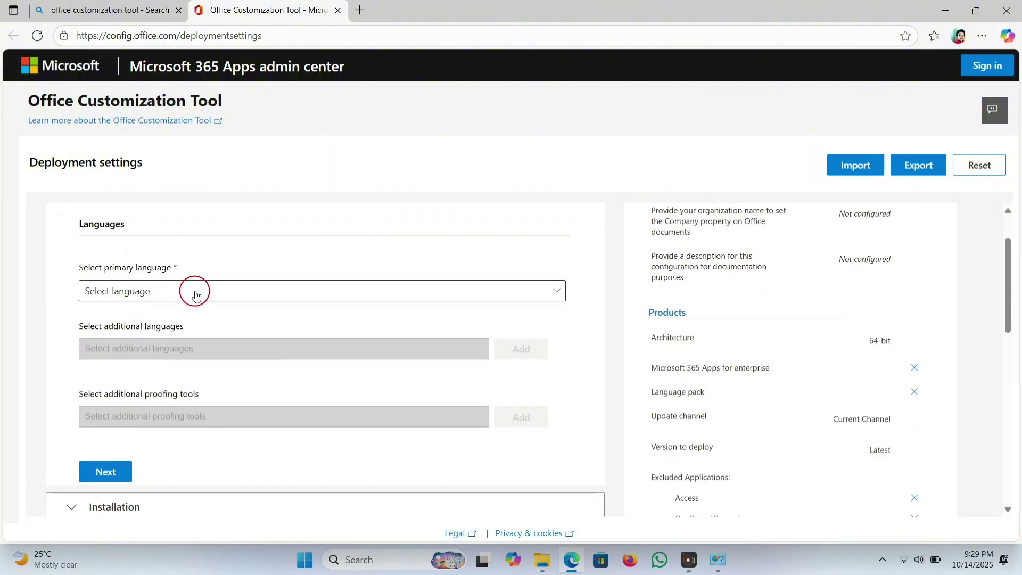
scroll(207, 289, up, 1)
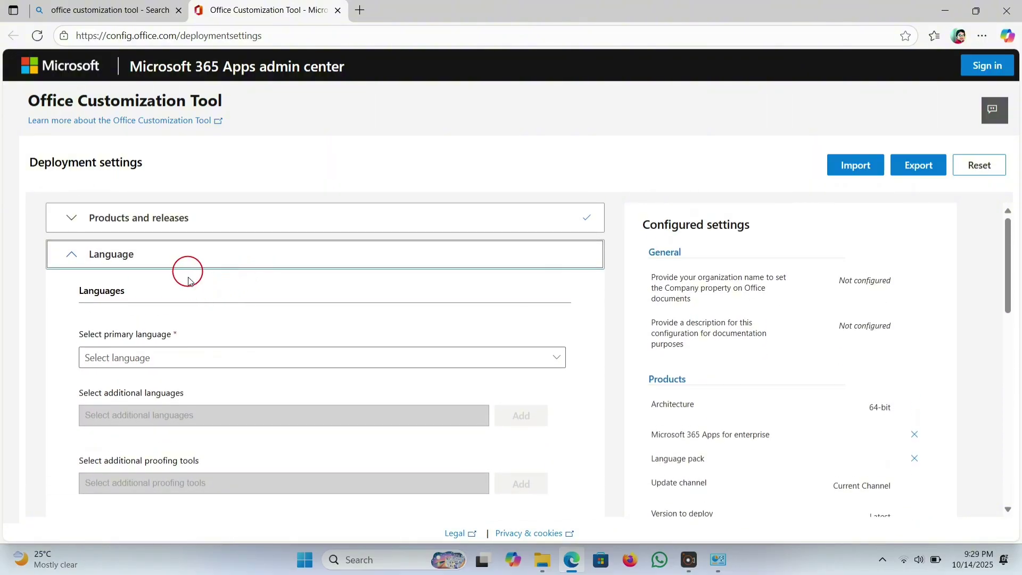
click(192, 357)
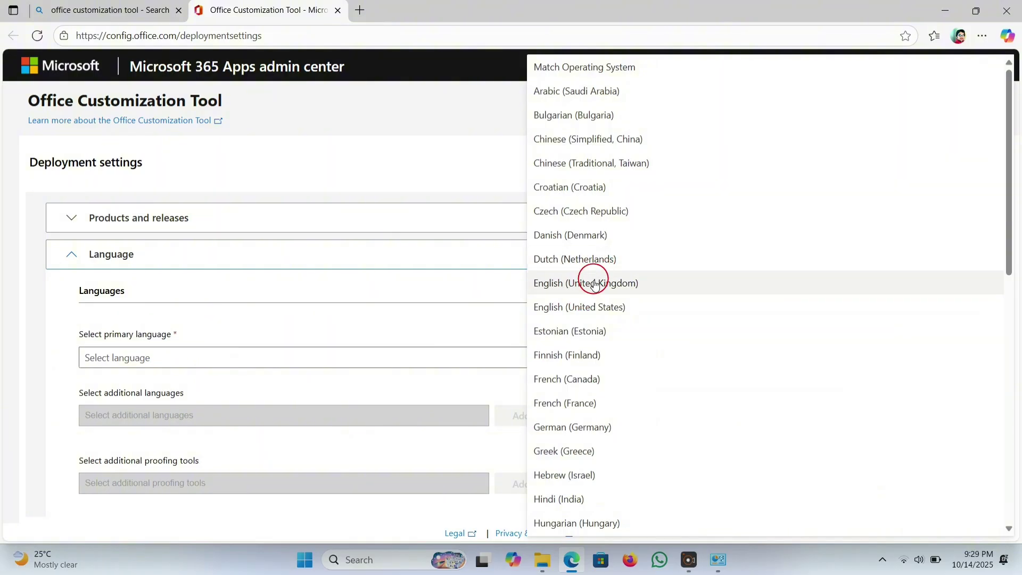
click(579, 304)
scroll(200, 306, down, 1)
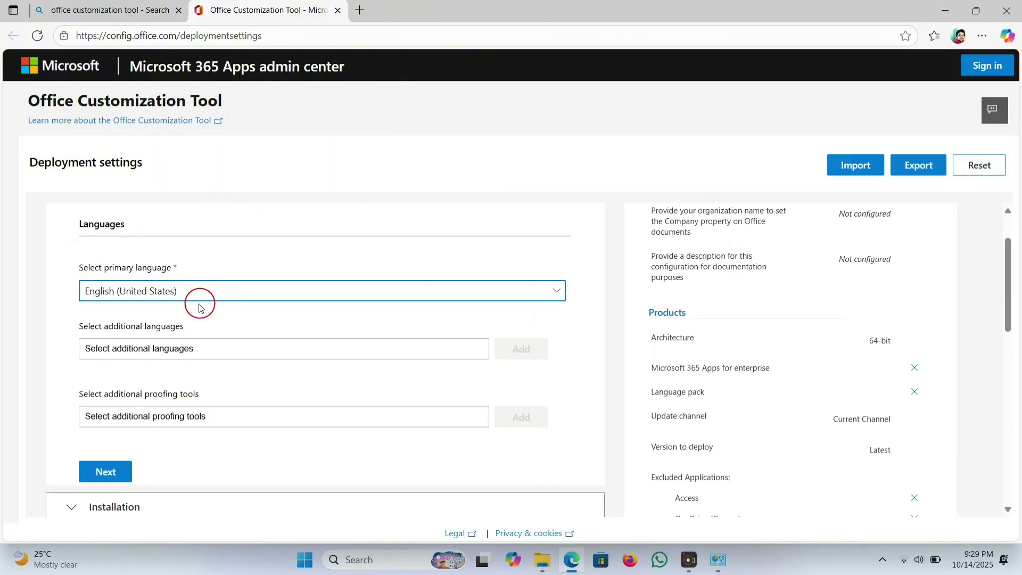
scroll(200, 306, down, 1)
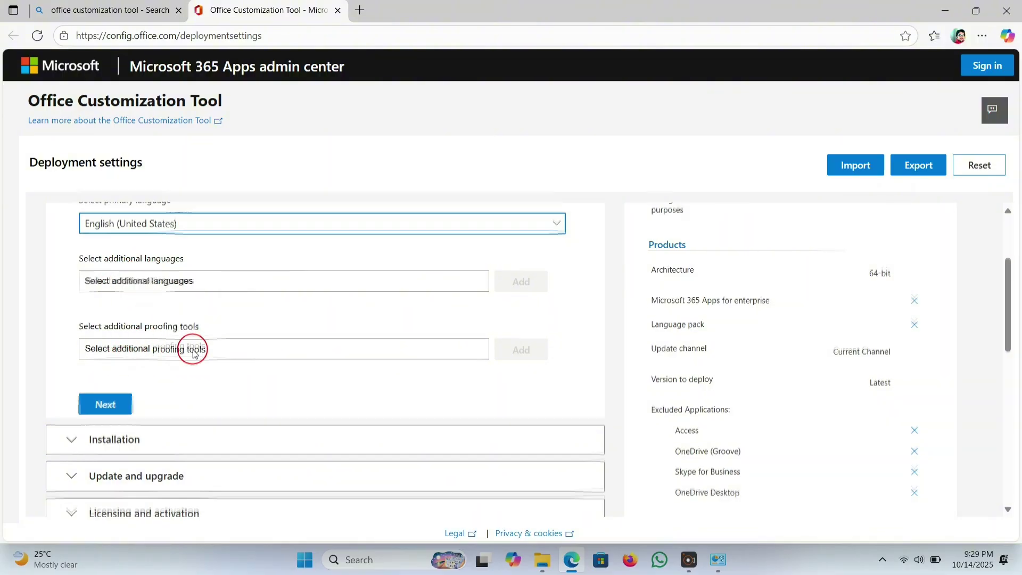
scroll(187, 354, down, 1)
click(117, 336)
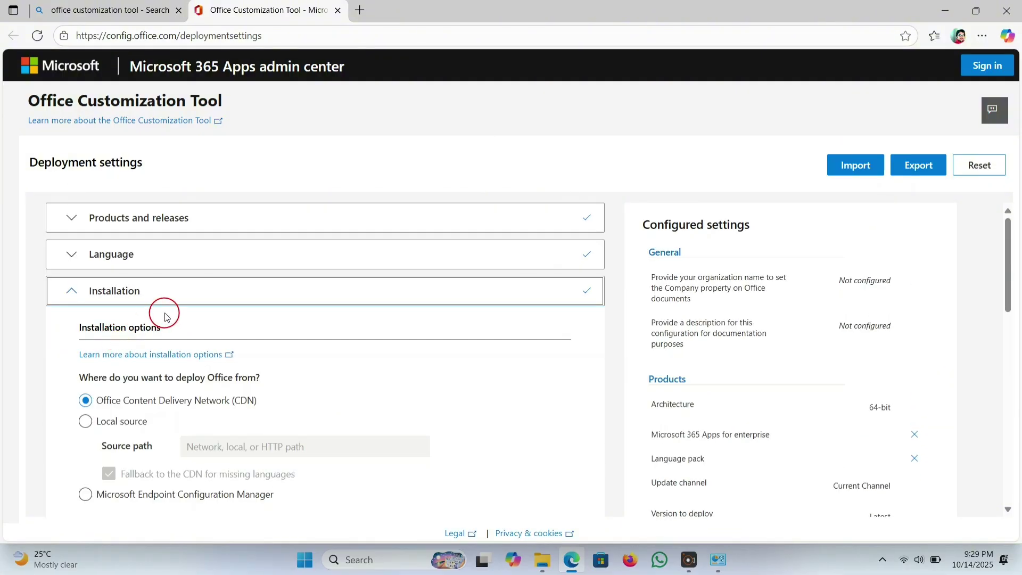
Step: Keep the default Installation options from the Office CDN
scroll(163, 319, down, 4)
scroll(150, 314, down, 1)
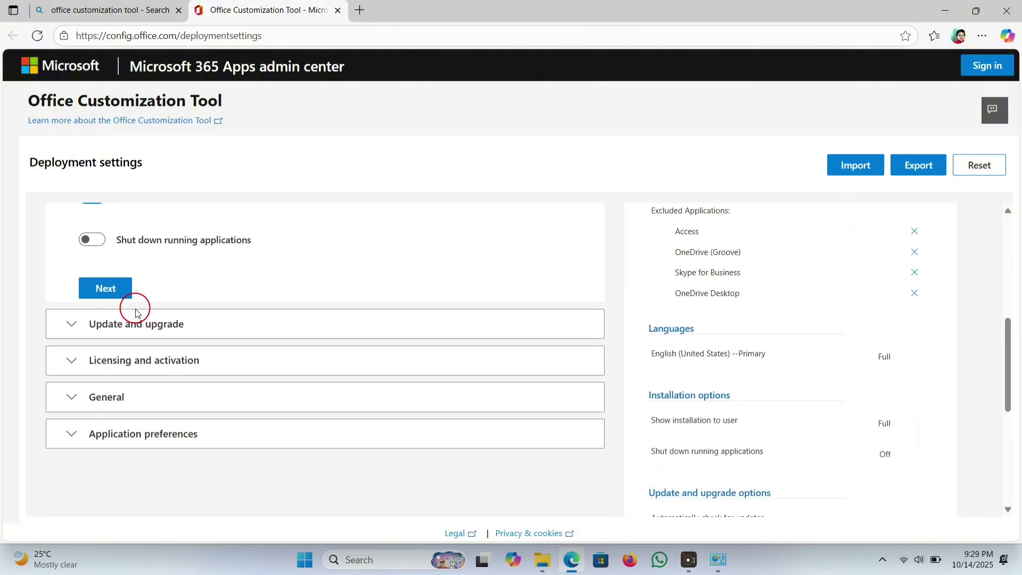
click(111, 294)
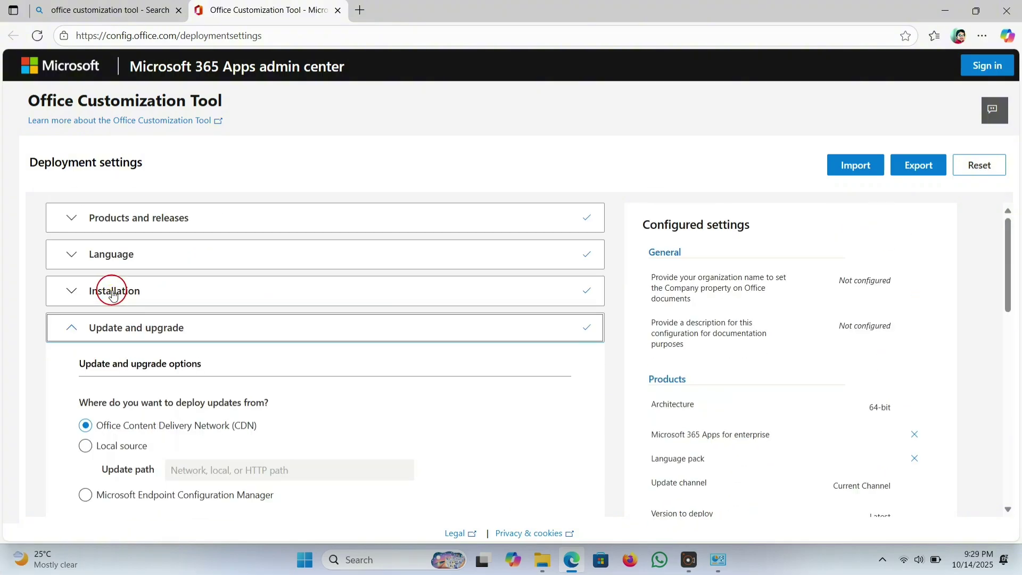
Step: Turn off 'Uninstall any MSI versions of Office' in the update settings
scroll(111, 293, down, 4)
scroll(113, 295, down, 1)
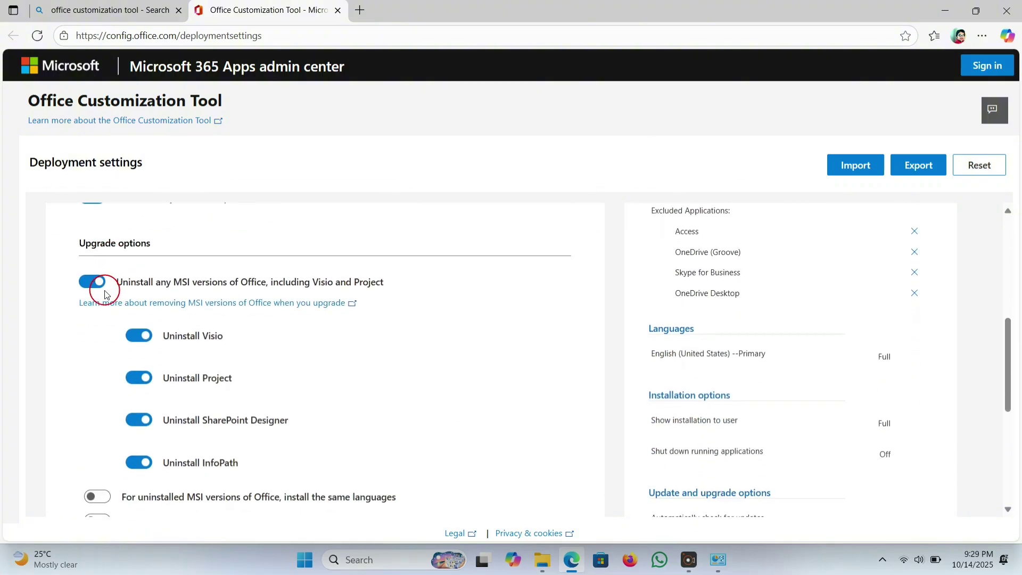
click(97, 284)
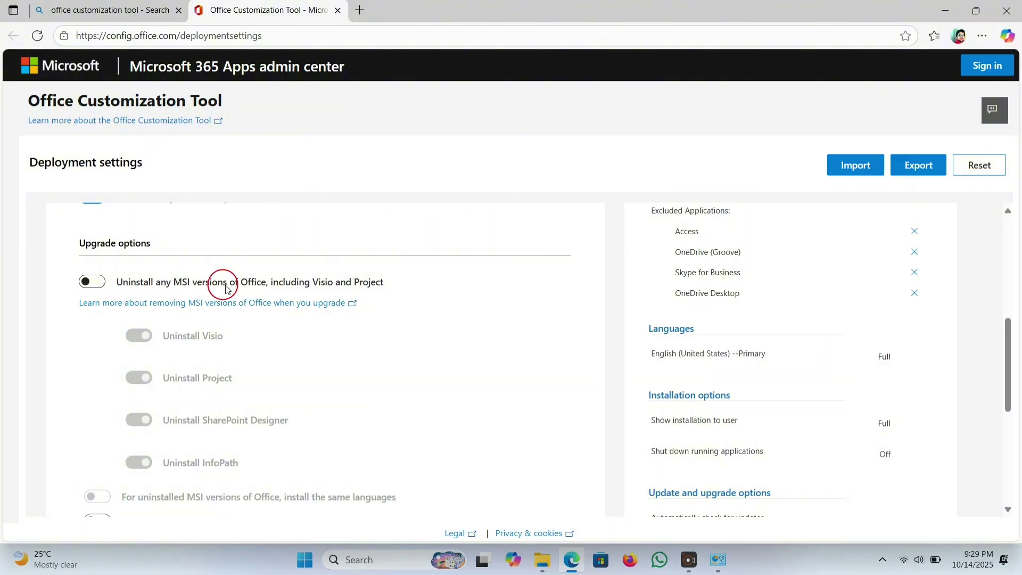
scroll(164, 376, down, 4)
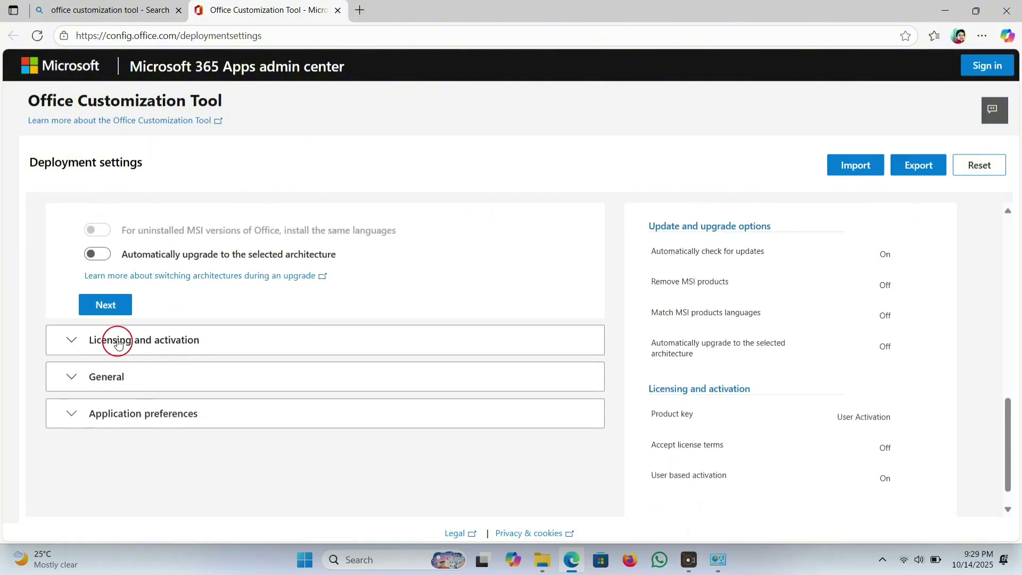
click(109, 305)
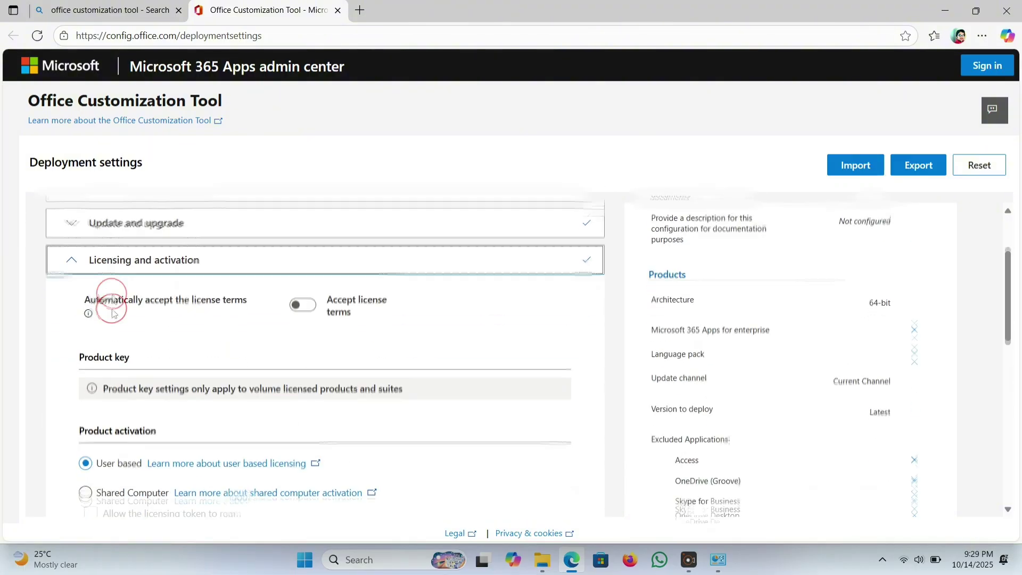
scroll(112, 307, down, 2)
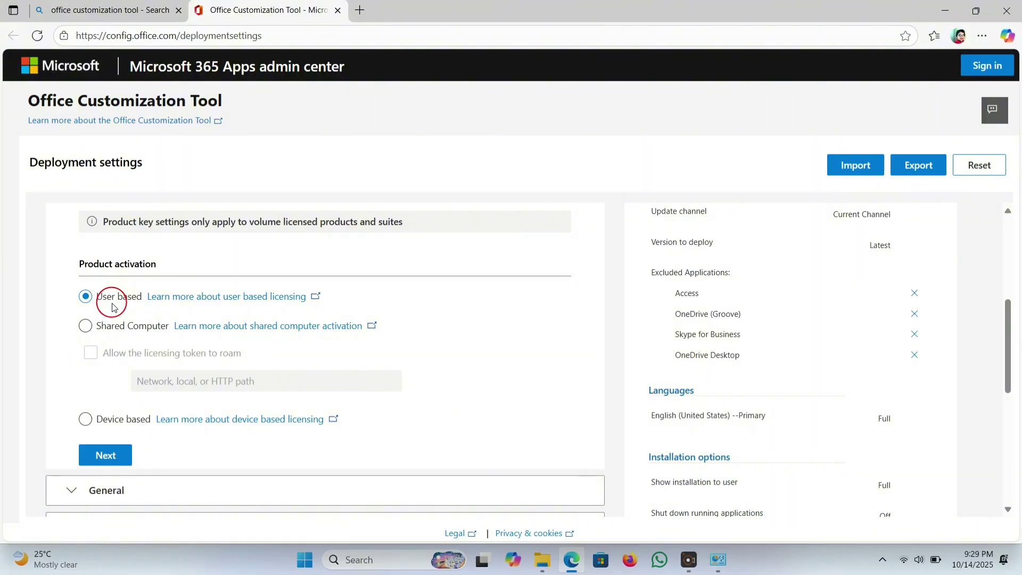
scroll(113, 307, down, 1)
scroll(112, 307, down, 1)
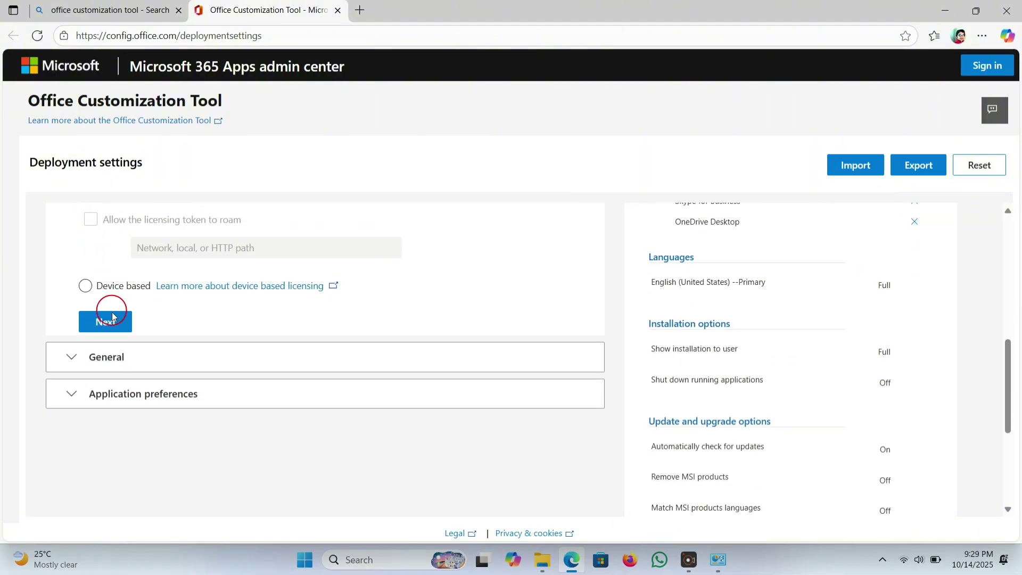
Step: Accept the default Licensing and activation and General settings
click(112, 326)
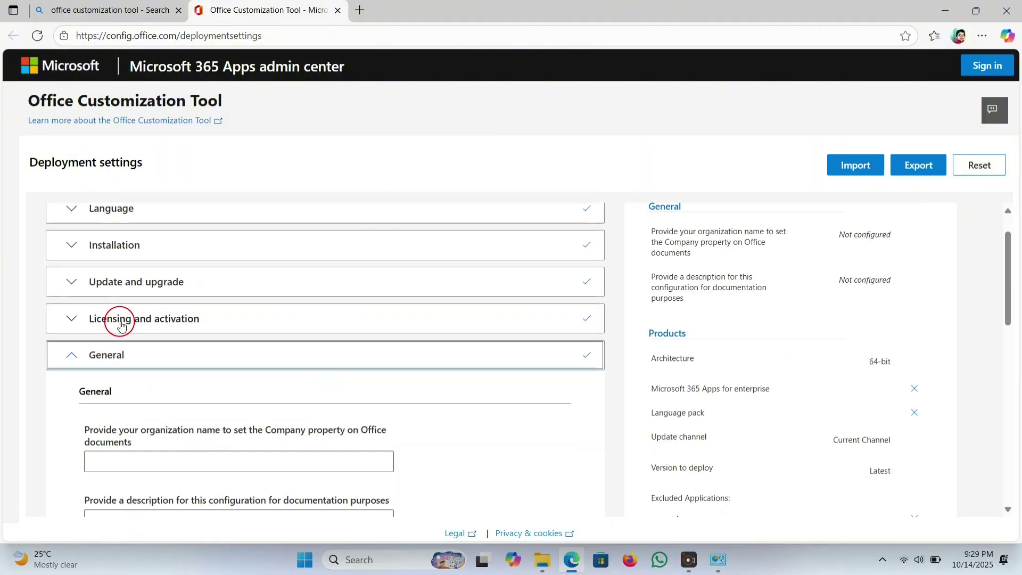
scroll(121, 324, down, 3)
scroll(121, 326, down, 1)
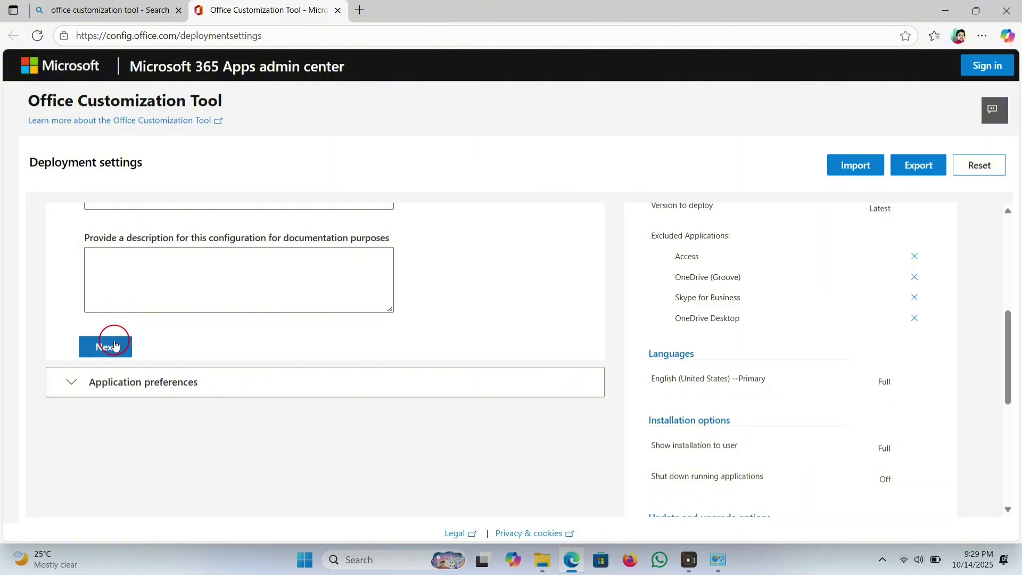
click(114, 346)
scroll(137, 297, down, 3)
scroll(107, 246, up, 1)
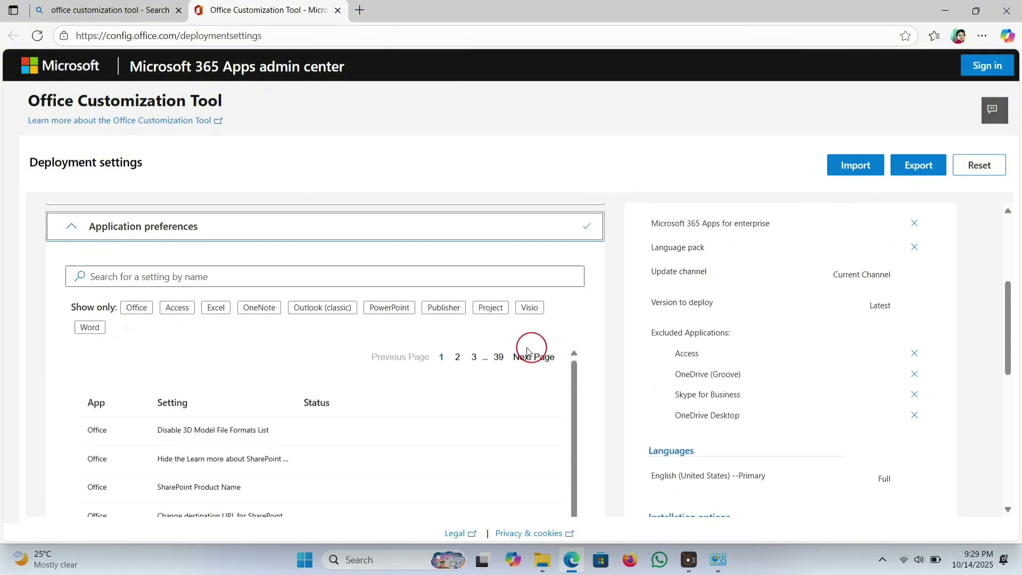
Step: Export Configuration.xml with current file formats and accepted license terms, keeping the download
click(927, 166)
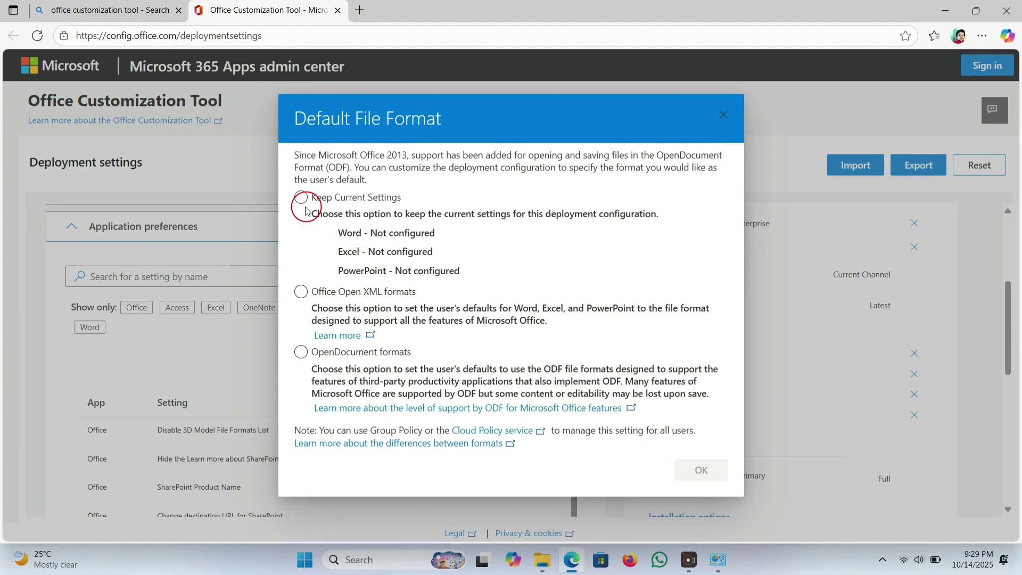
click(302, 198)
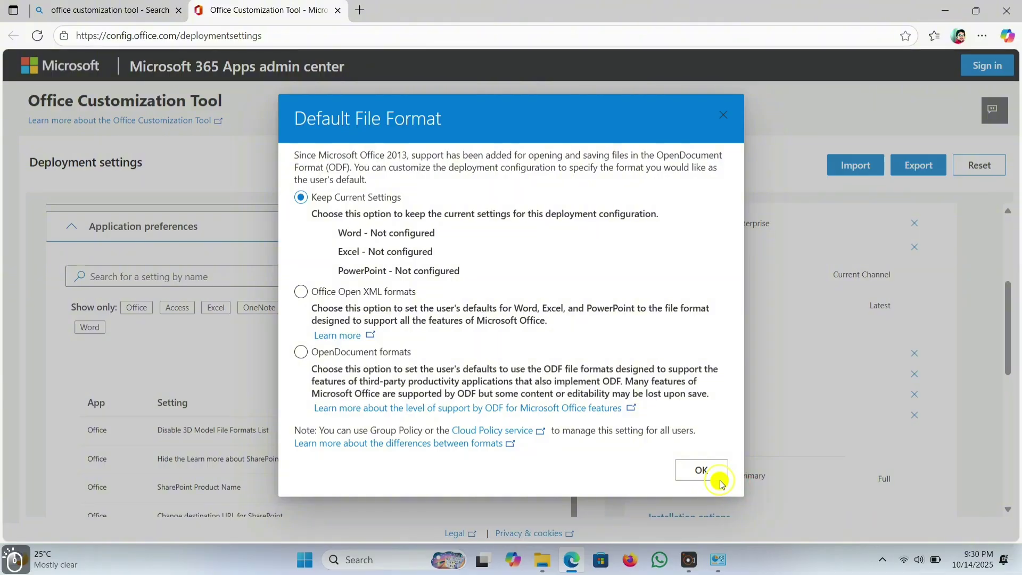
click(700, 470)
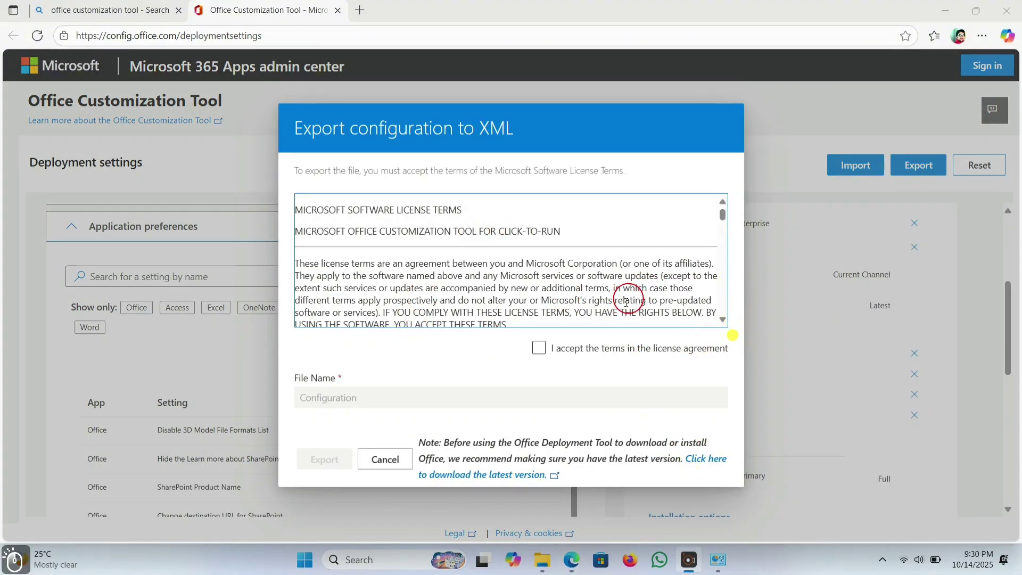
click(537, 348)
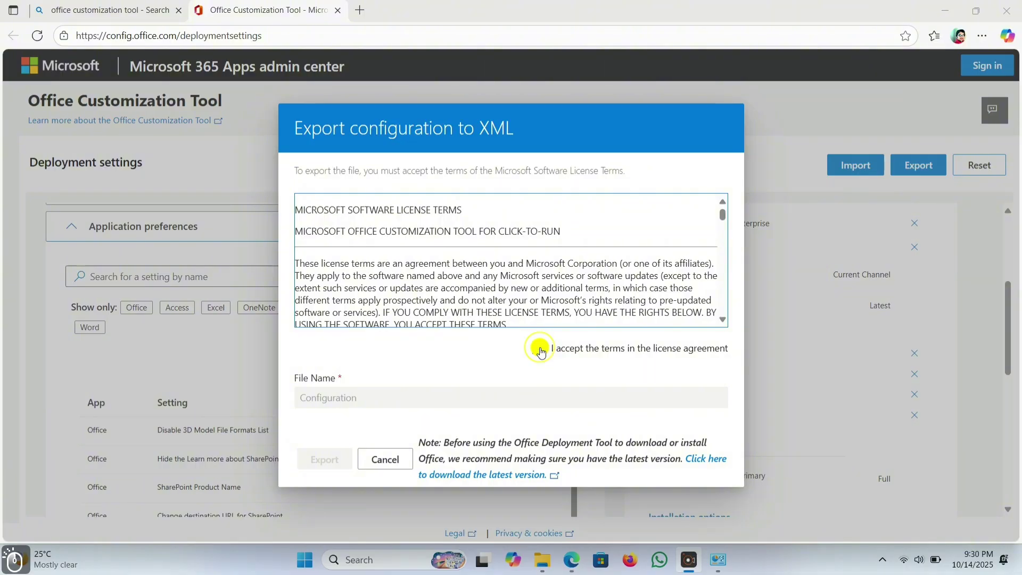
click(344, 403)
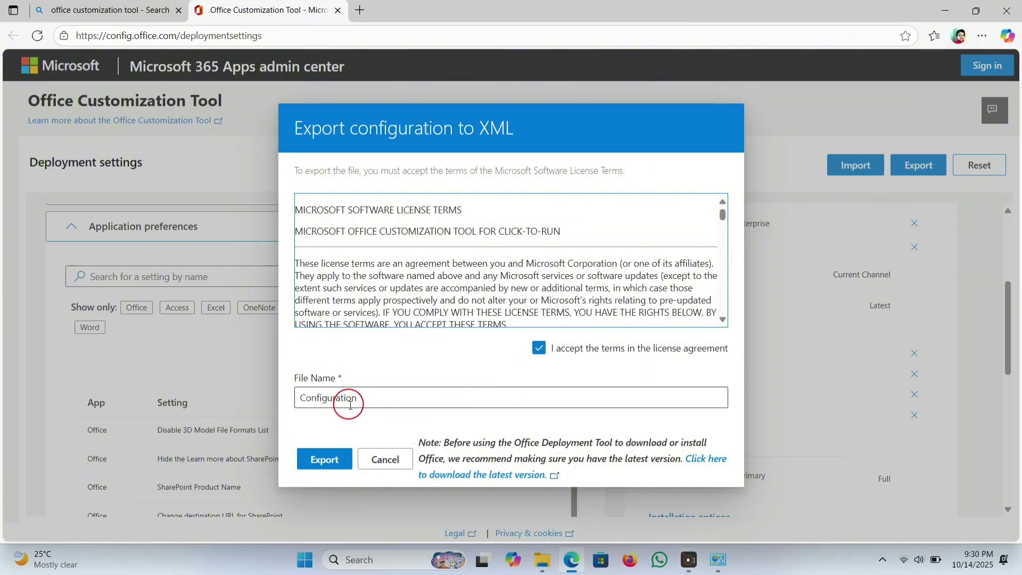
click(322, 452)
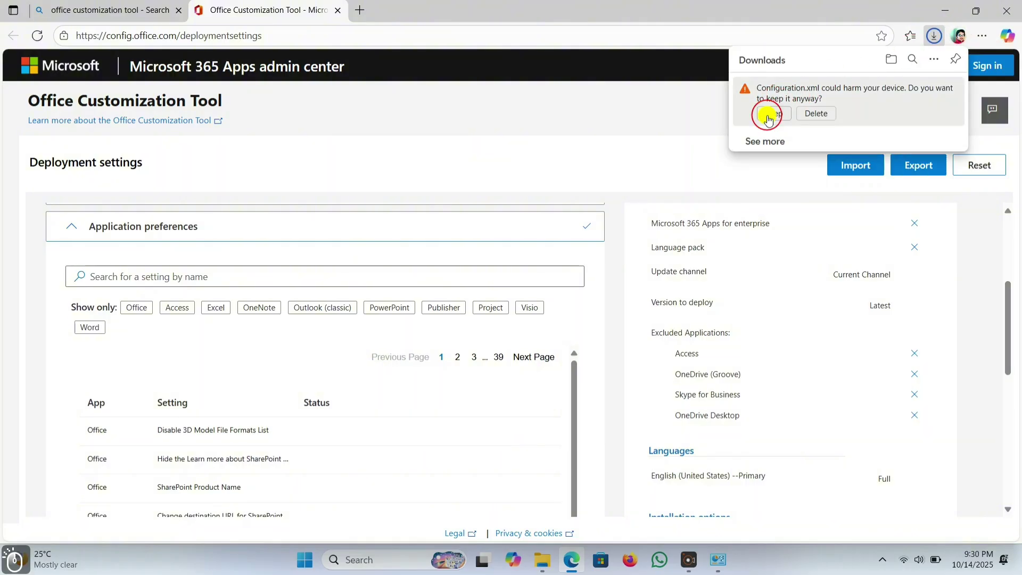
click(770, 114)
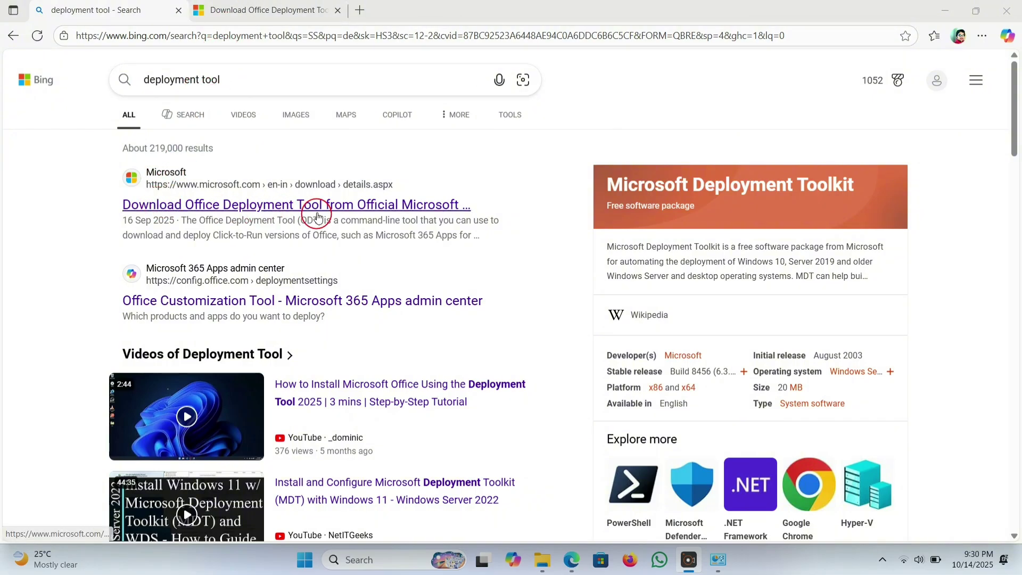
Step: Download the Office Deployment Tool from its Download Center page
click(261, 12)
scroll(304, 213, down, 1)
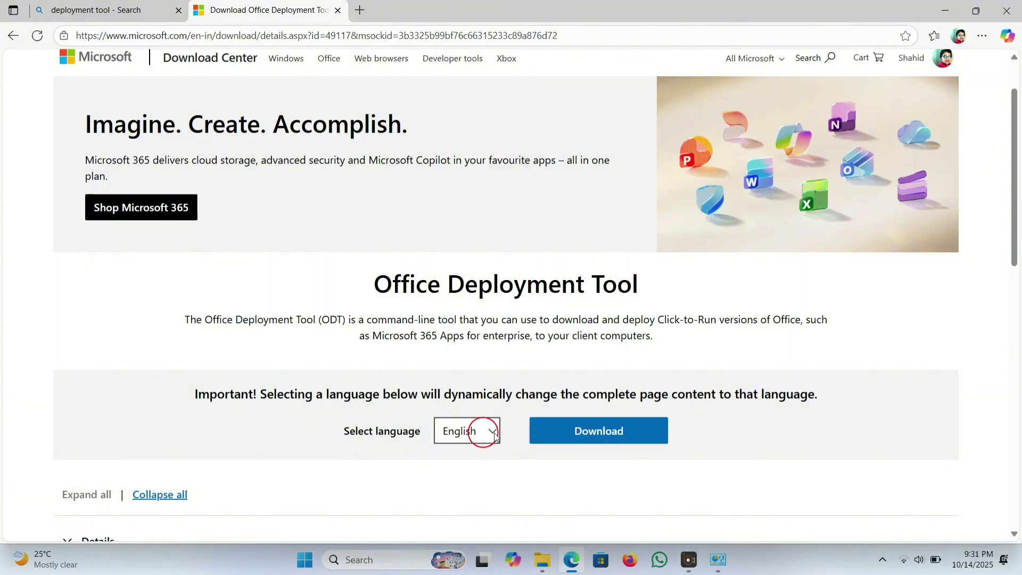
click(615, 436)
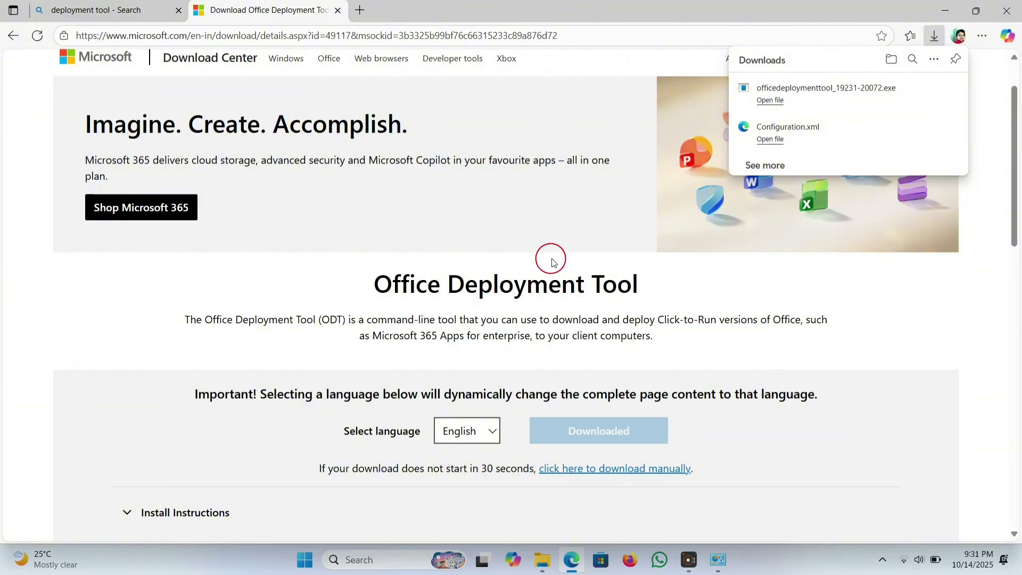
Step: Create a new folder 'MS Office Latest' in the Local Disk (C:) window
key(alt+Tab)
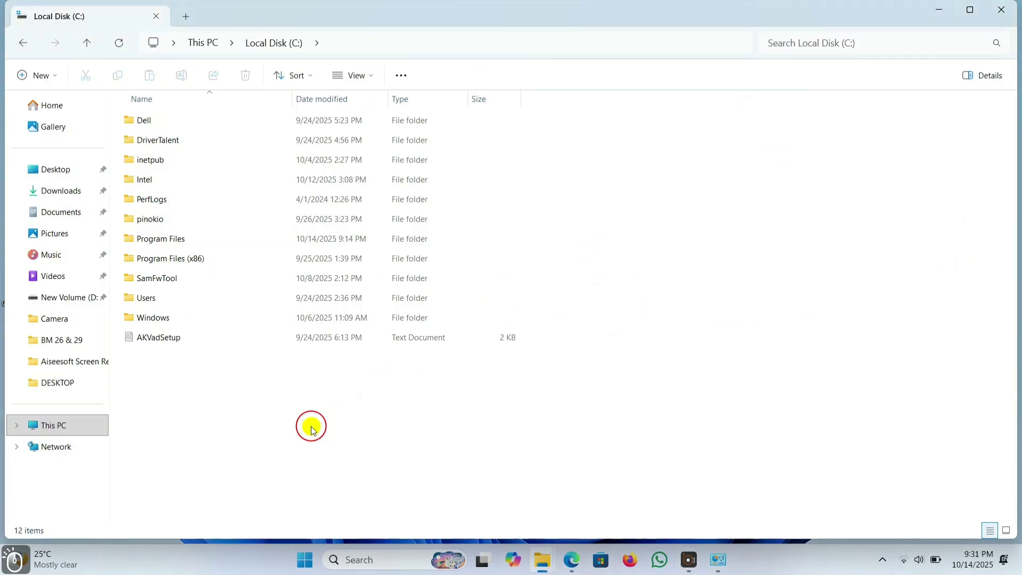
right_click(312, 428)
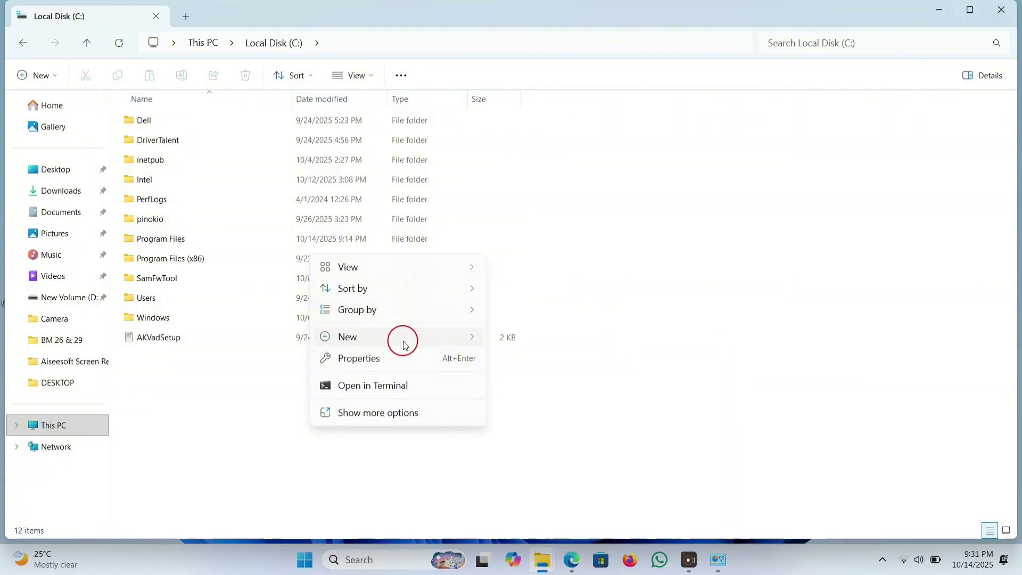
mouse_move(432, 349)
click(497, 339)
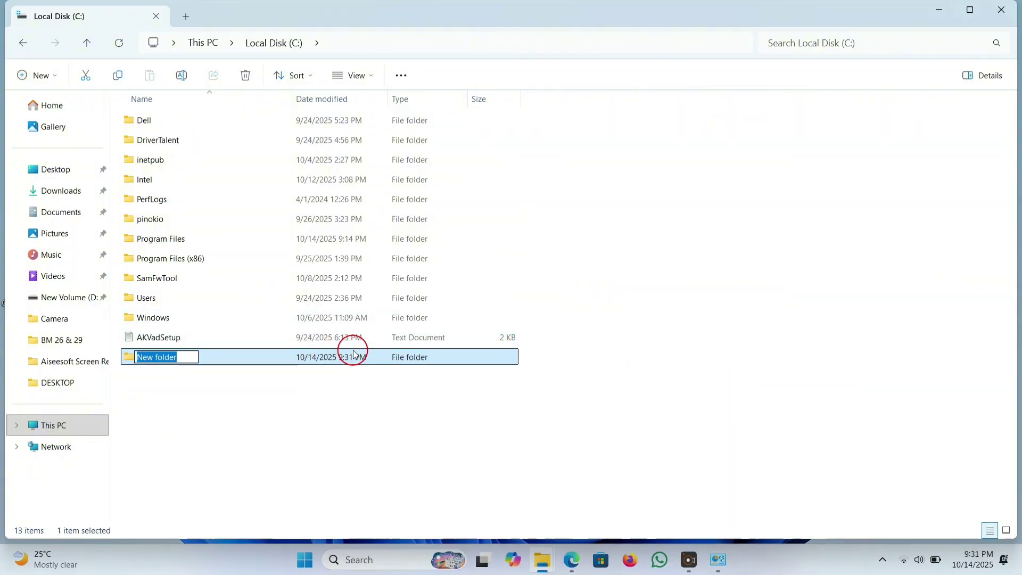
text(MS Off)
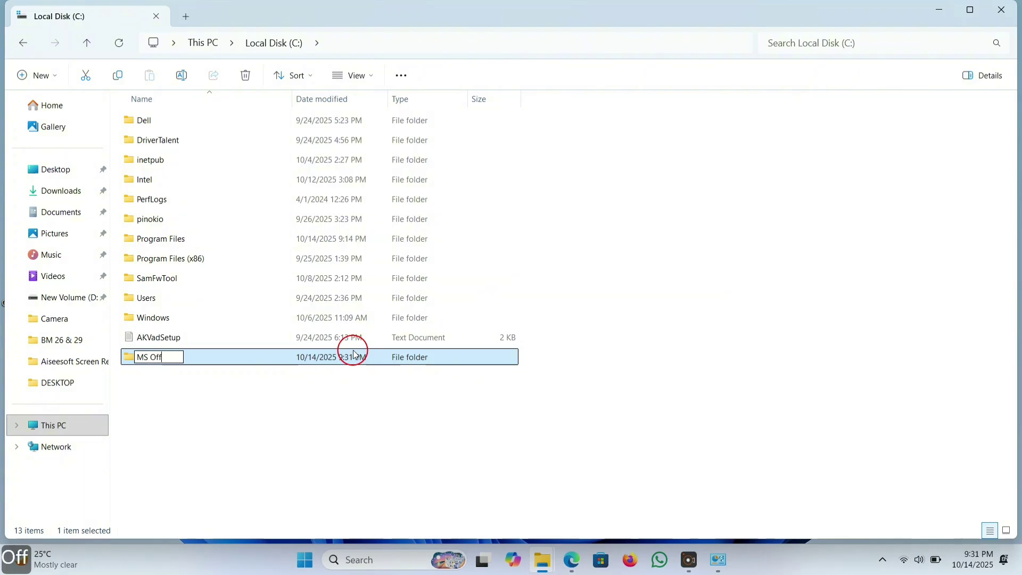
text(ice )
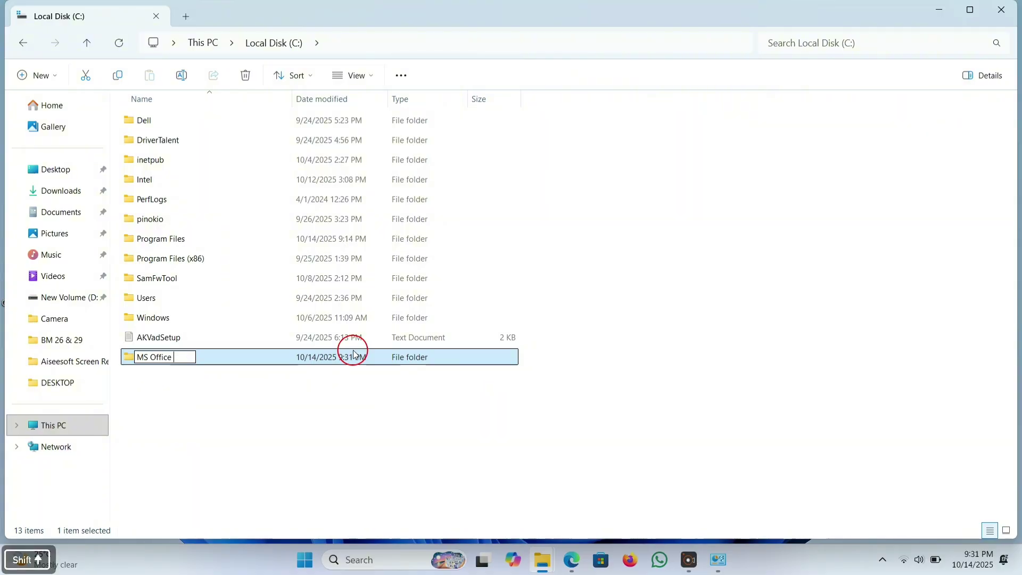
text(Late)
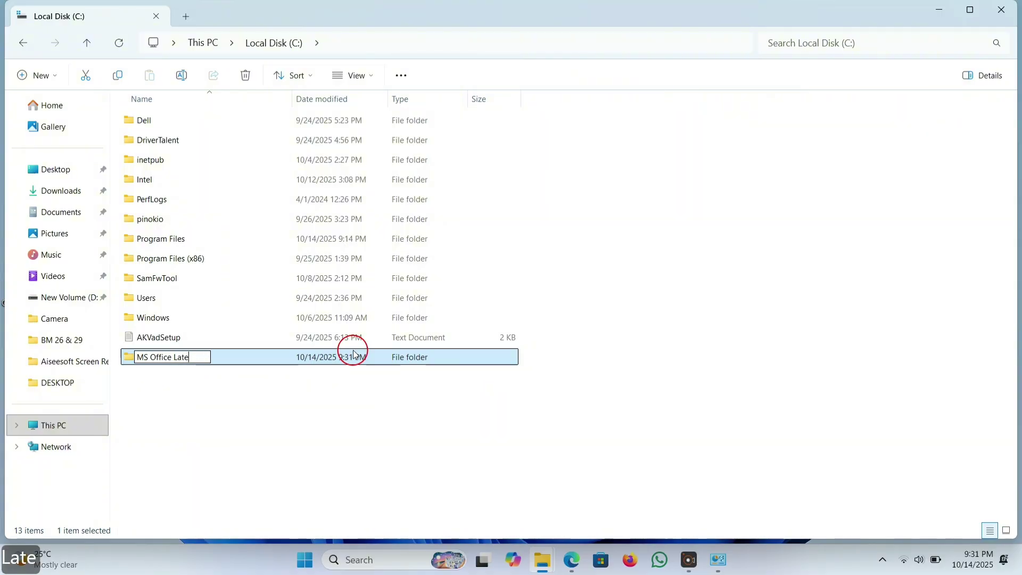
text(st)
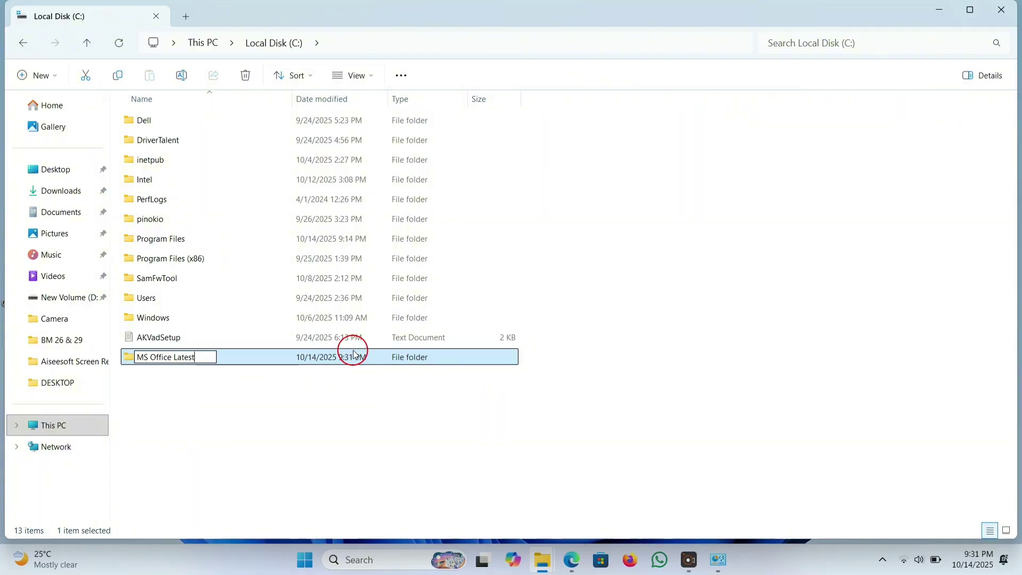
key(Return)
click(354, 351)
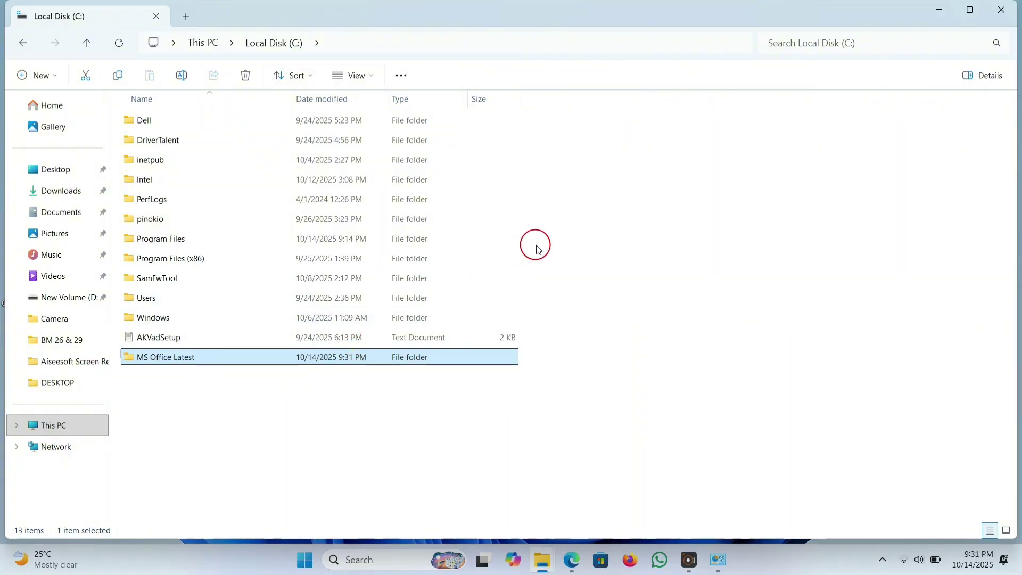
click(589, 246)
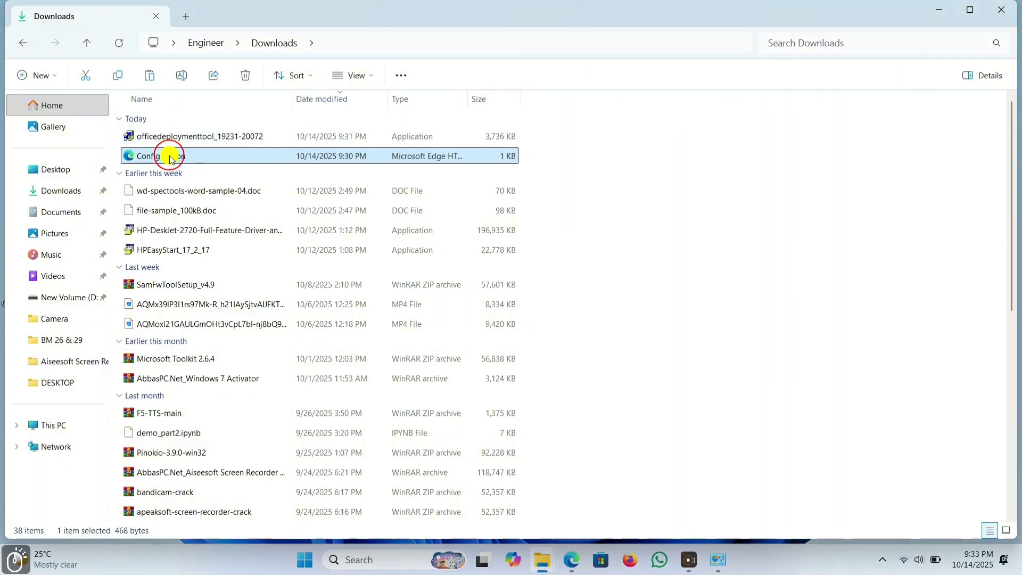
Step: Copy the Configuration file from Downloads and paste it into C:\MS Office Latest
right_click(170, 160)
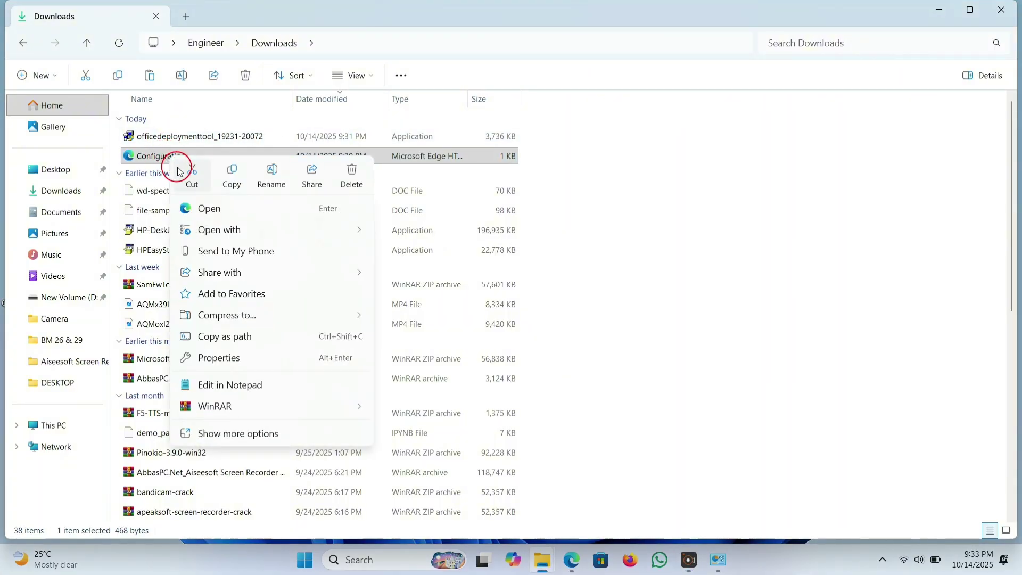
key(Escape)
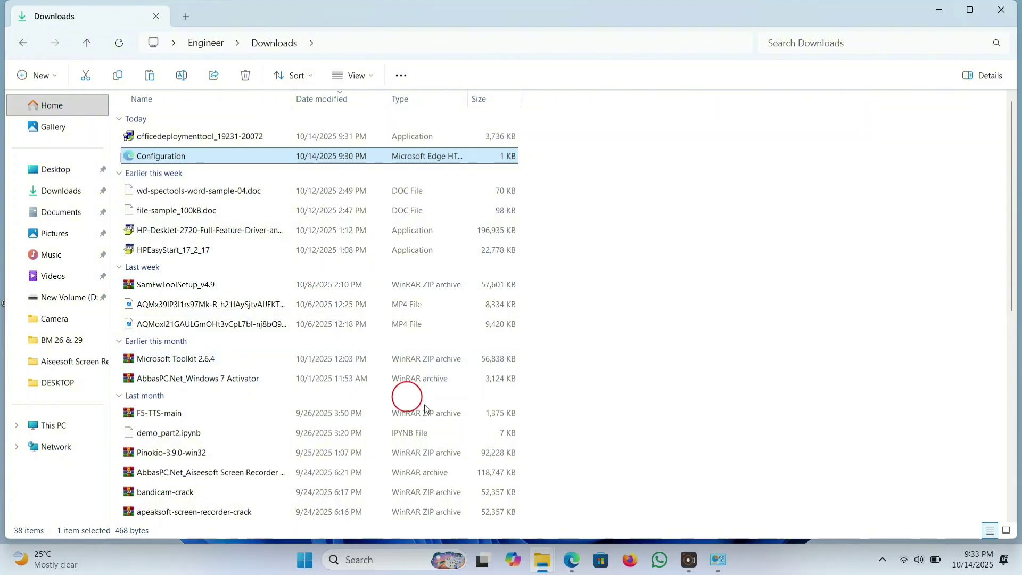
click(544, 559)
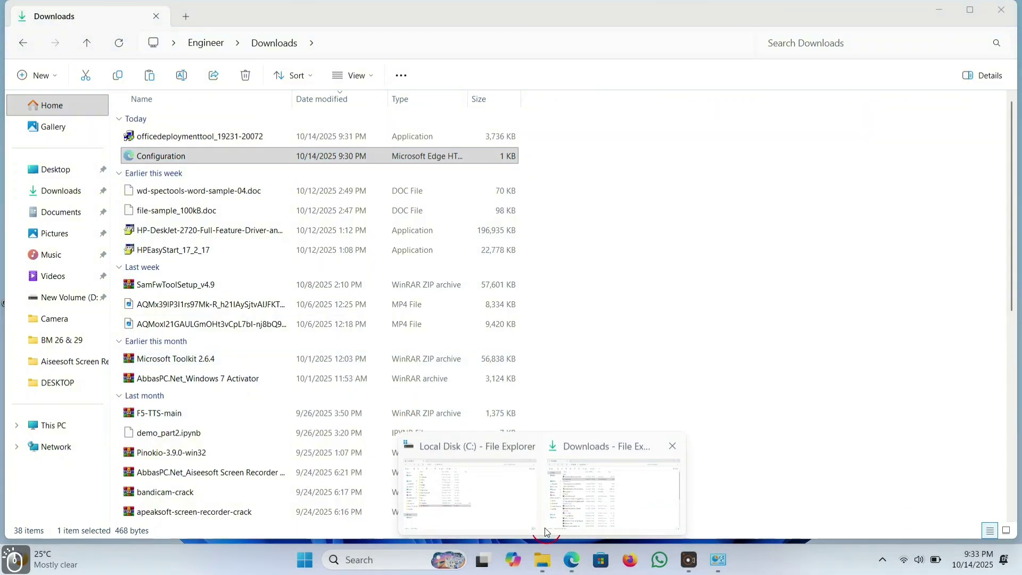
click(493, 511)
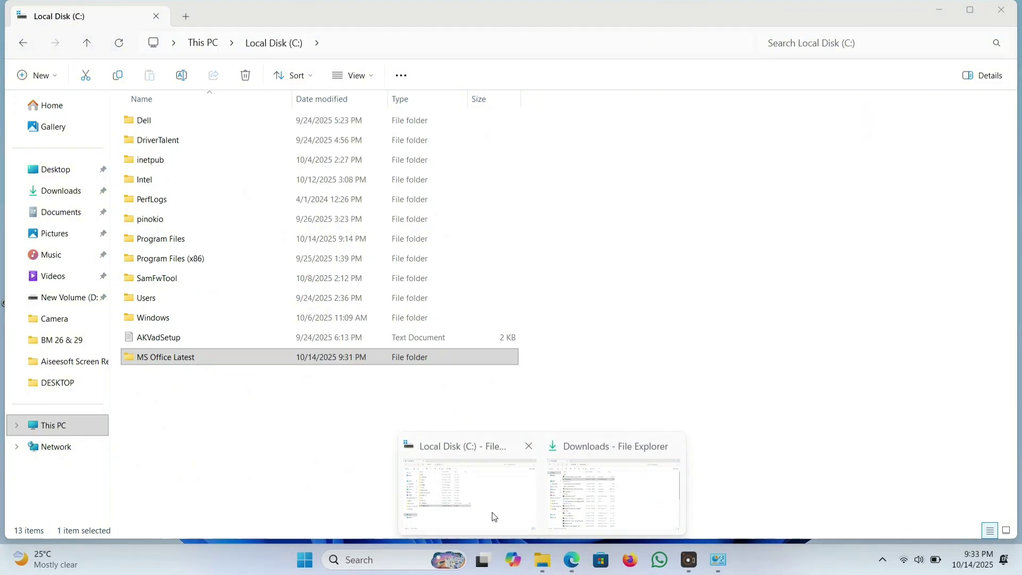
double_click(415, 357)
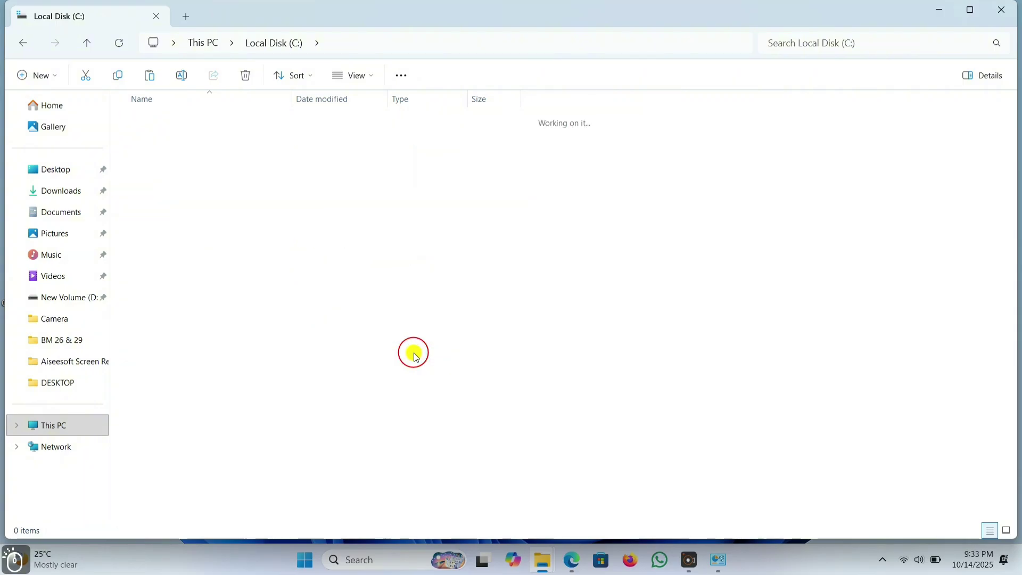
right_click(306, 214)
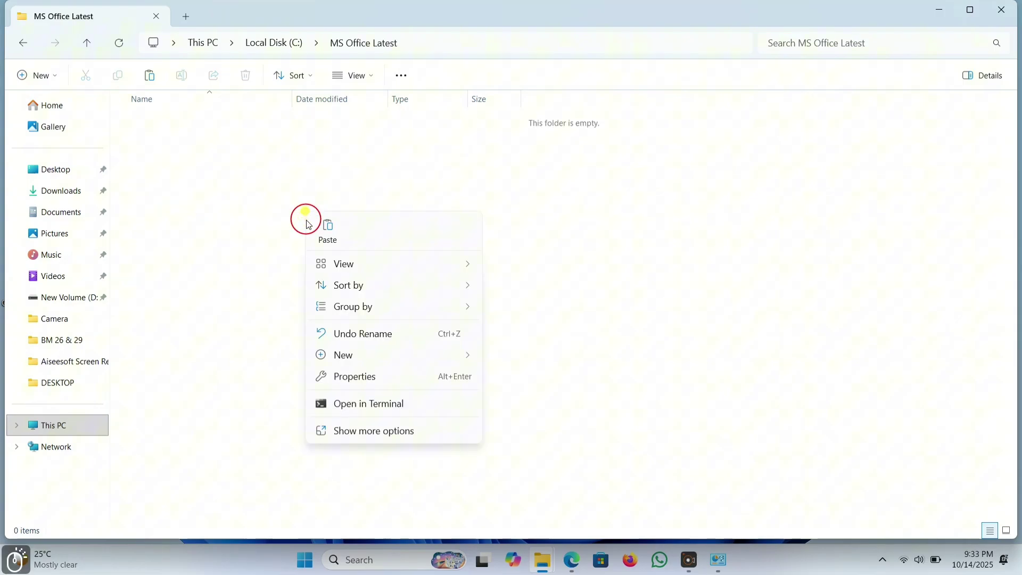
click(330, 240)
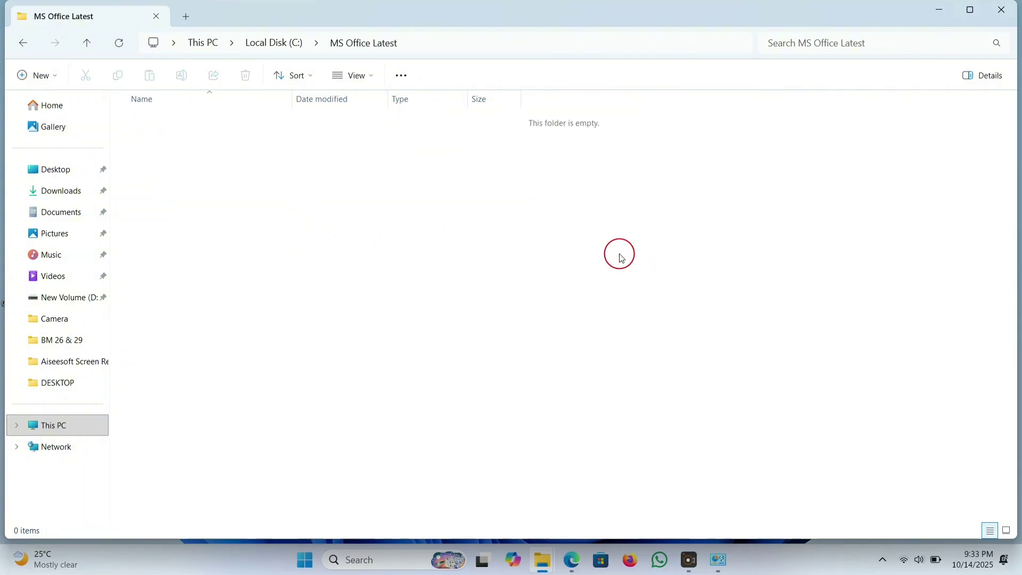
click(583, 251)
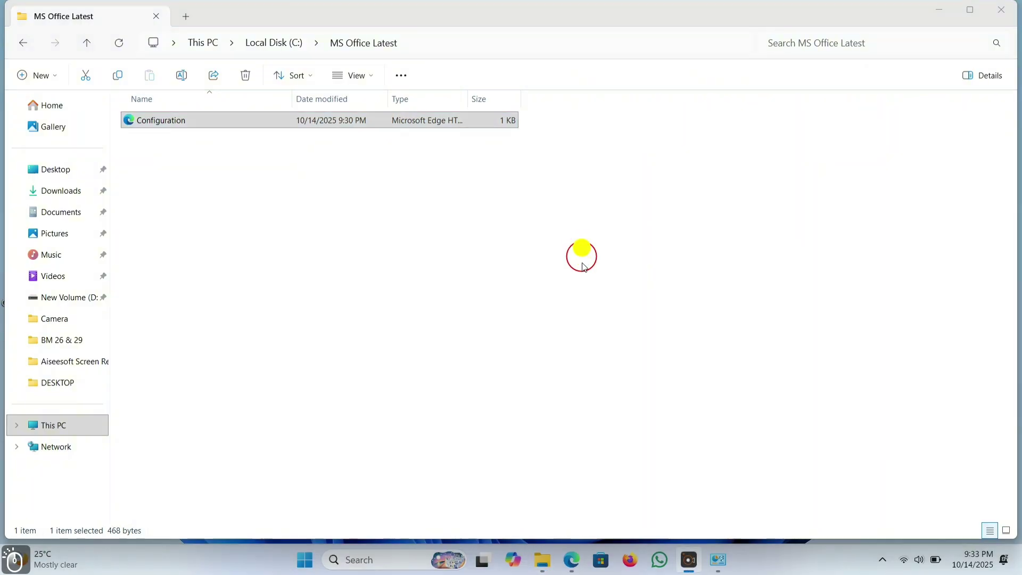
click(539, 562)
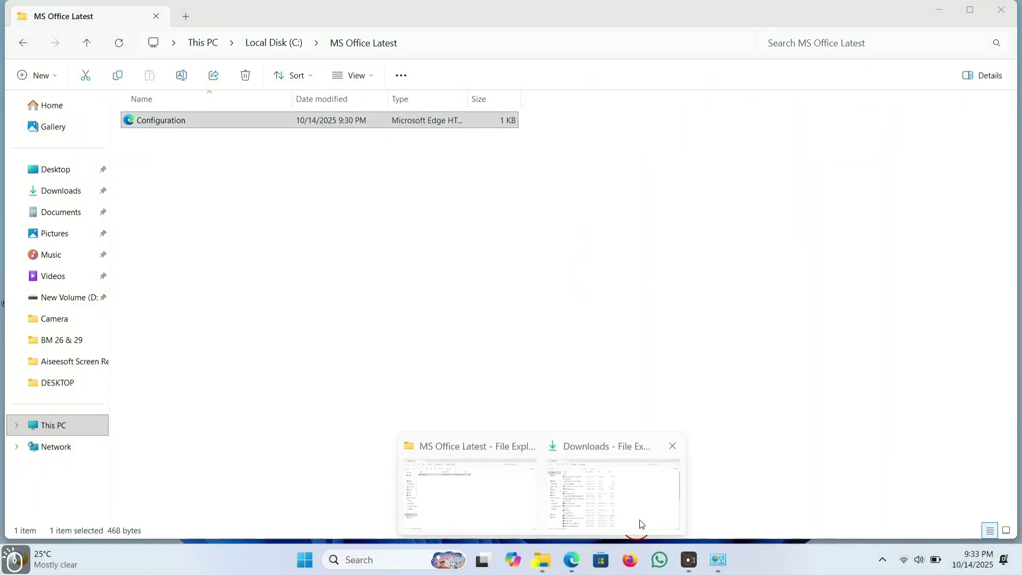
click(638, 514)
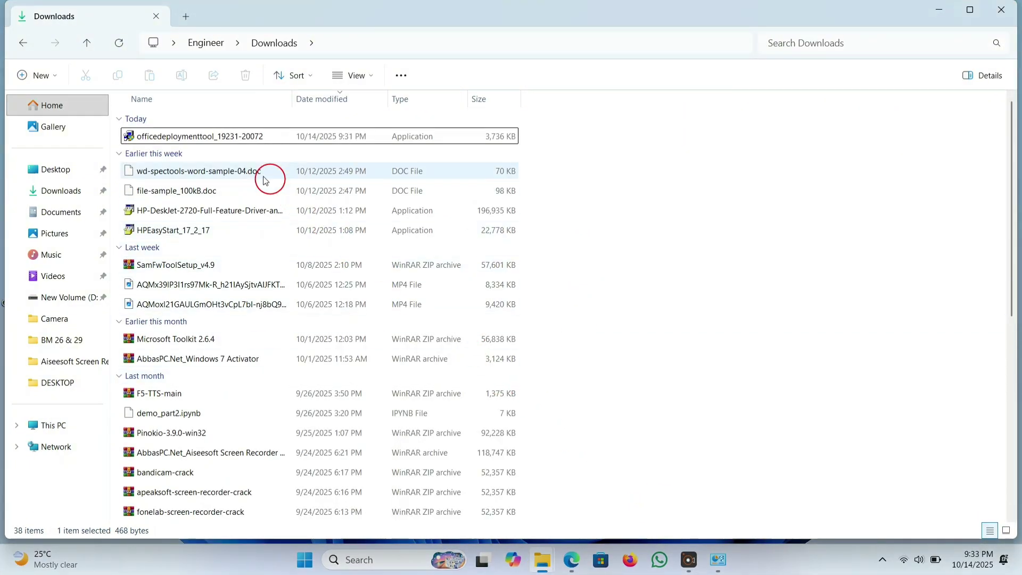
Step: Run the officedeploymenttool executable and accept its license terms
click(215, 140)
right_click(215, 140)
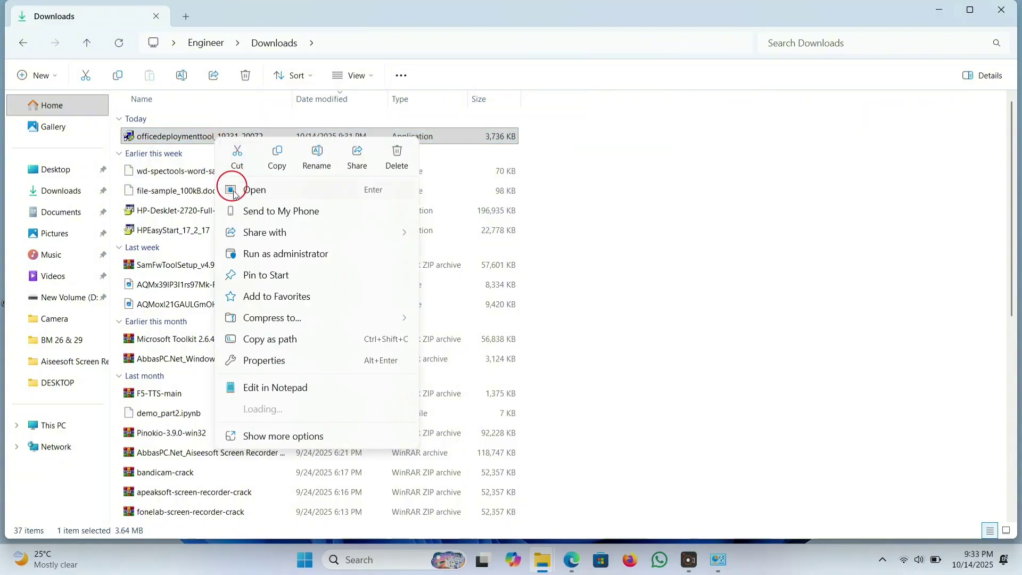
click(241, 254)
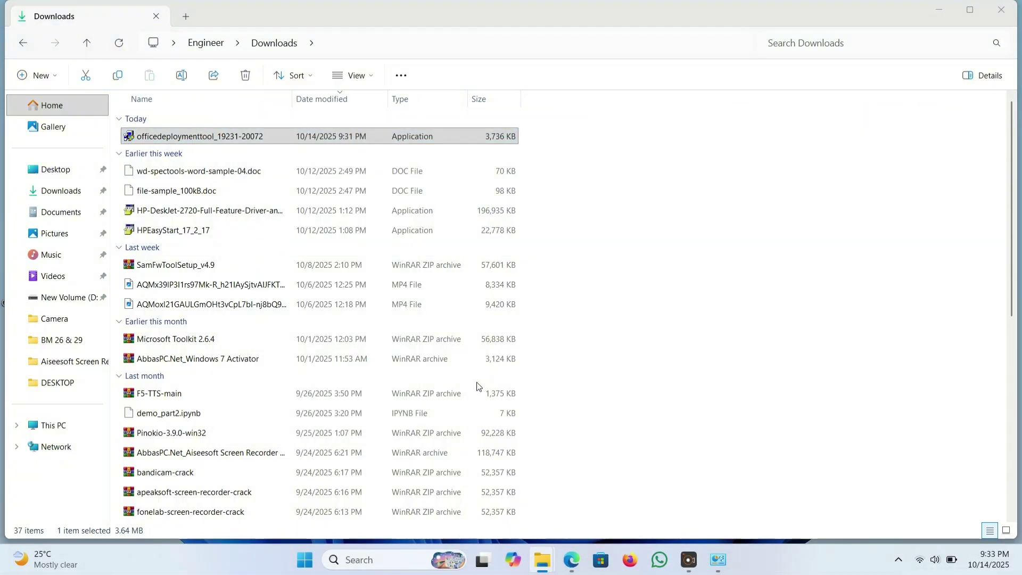
click(463, 392)
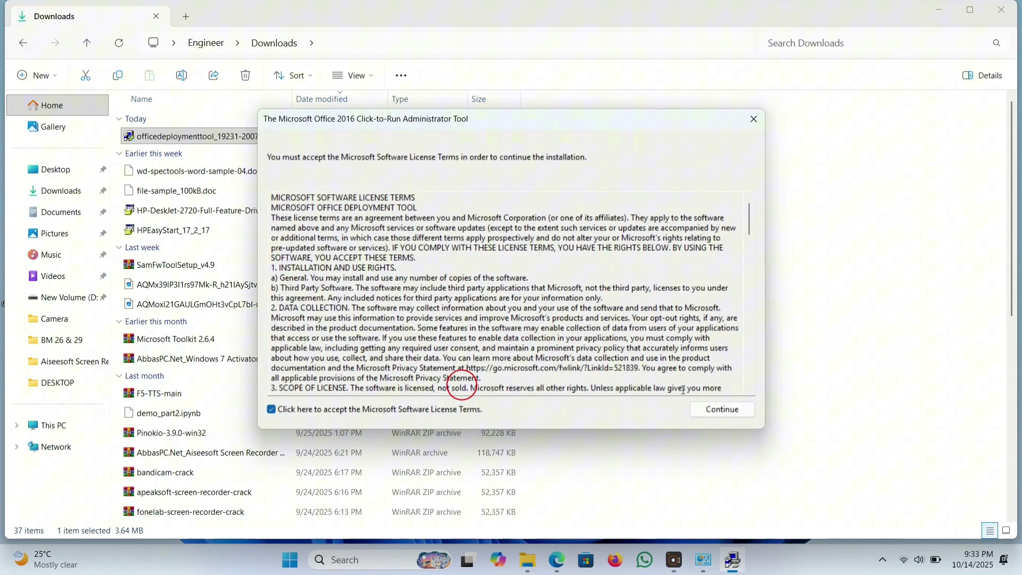
click(699, 414)
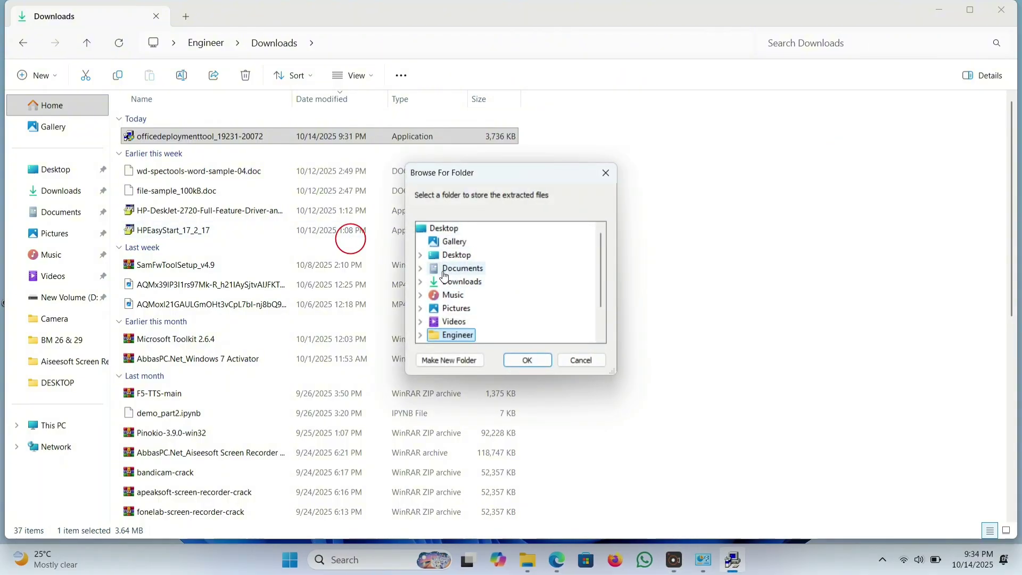
Step: Extract the deployment files into C:\MS Office Latest and dismiss the success message
scroll(445, 276, down, 1)
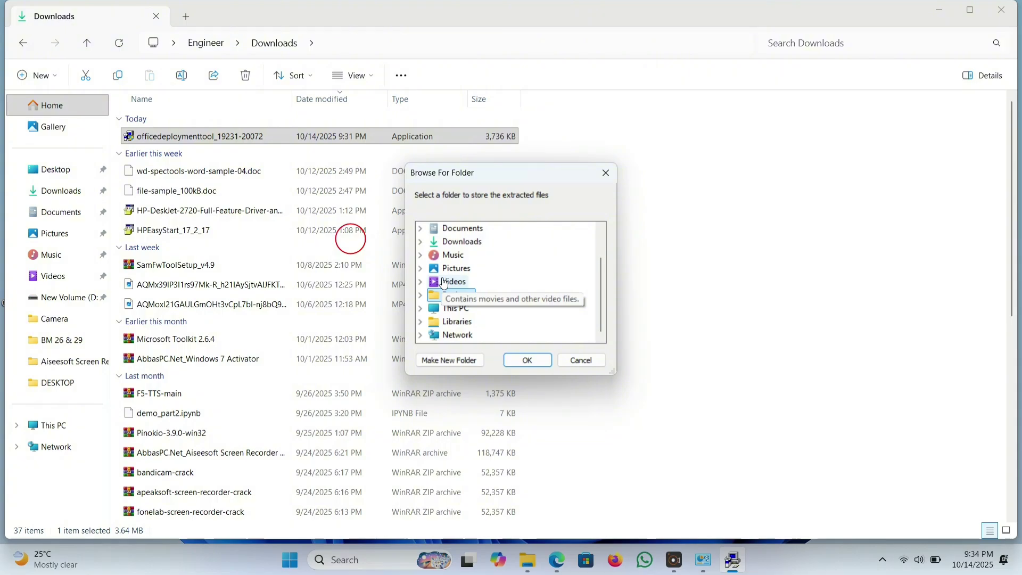
click(458, 311)
click(460, 322)
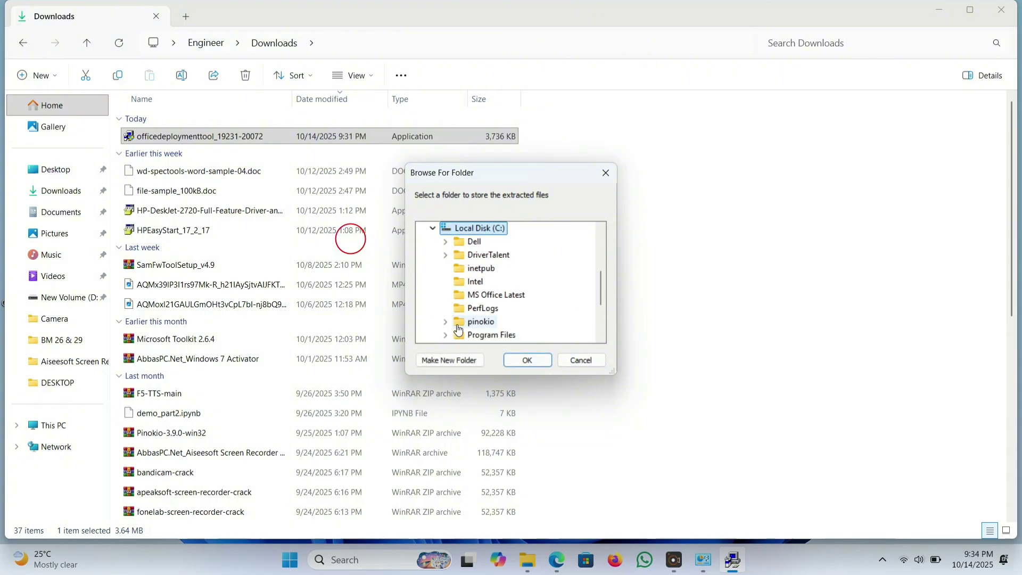
scroll(479, 288, down, 2)
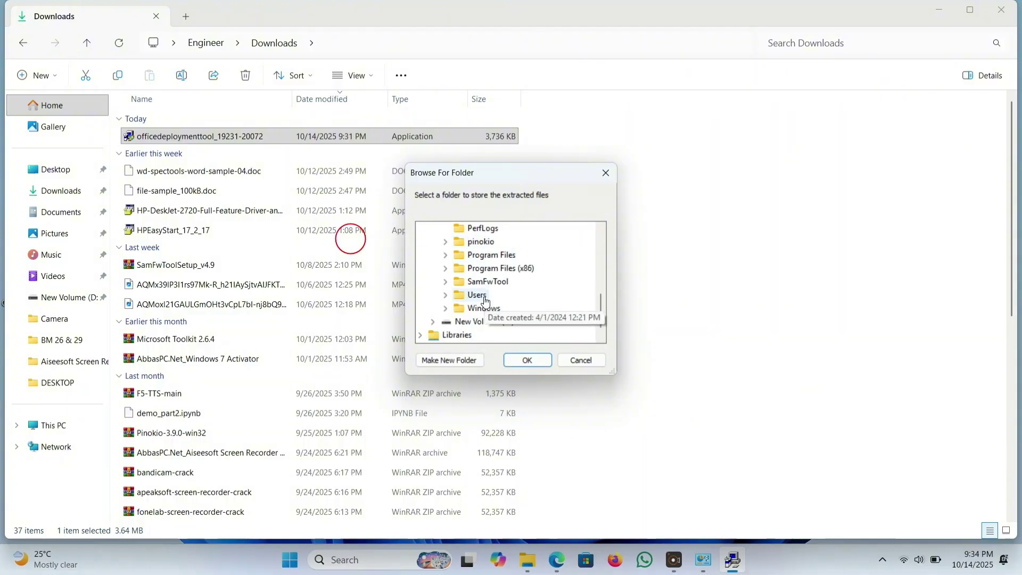
scroll(482, 312, up, 2)
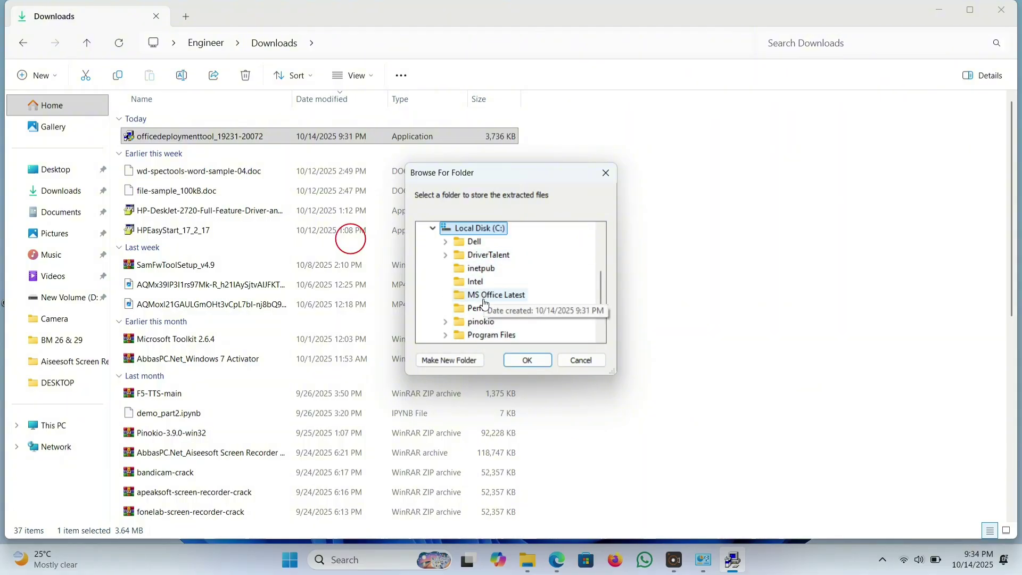
click(483, 298)
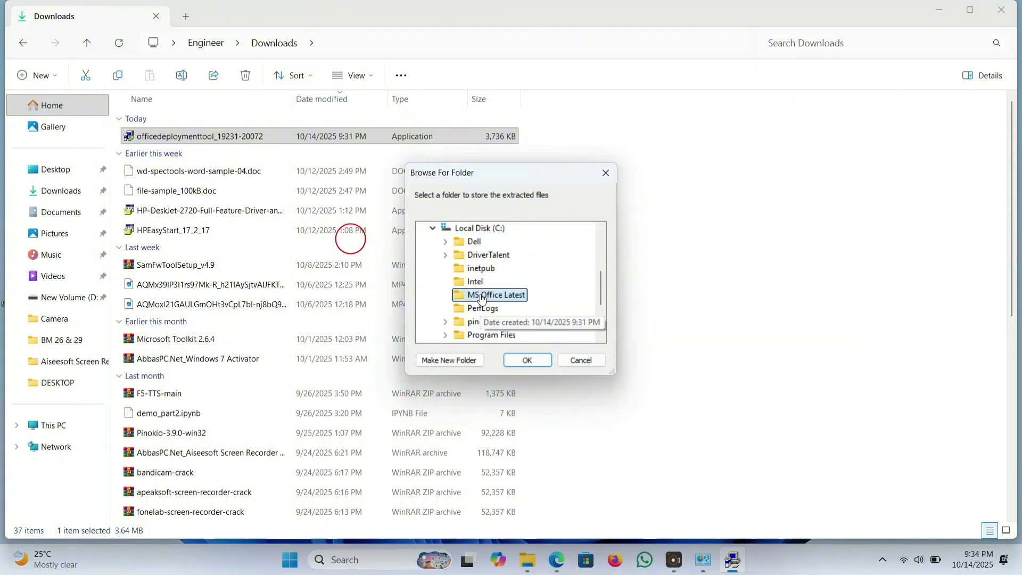
click(515, 360)
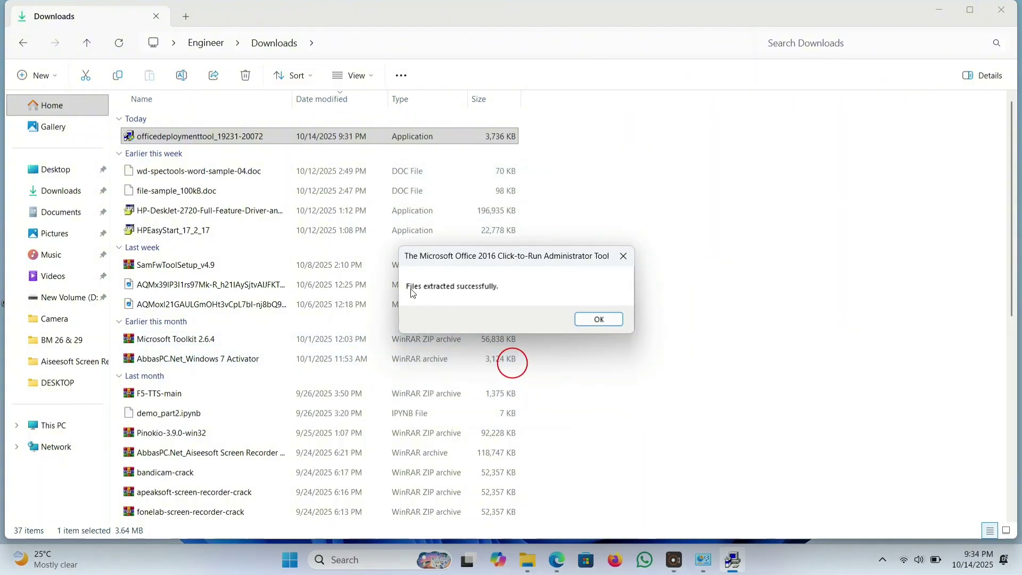
click(593, 322)
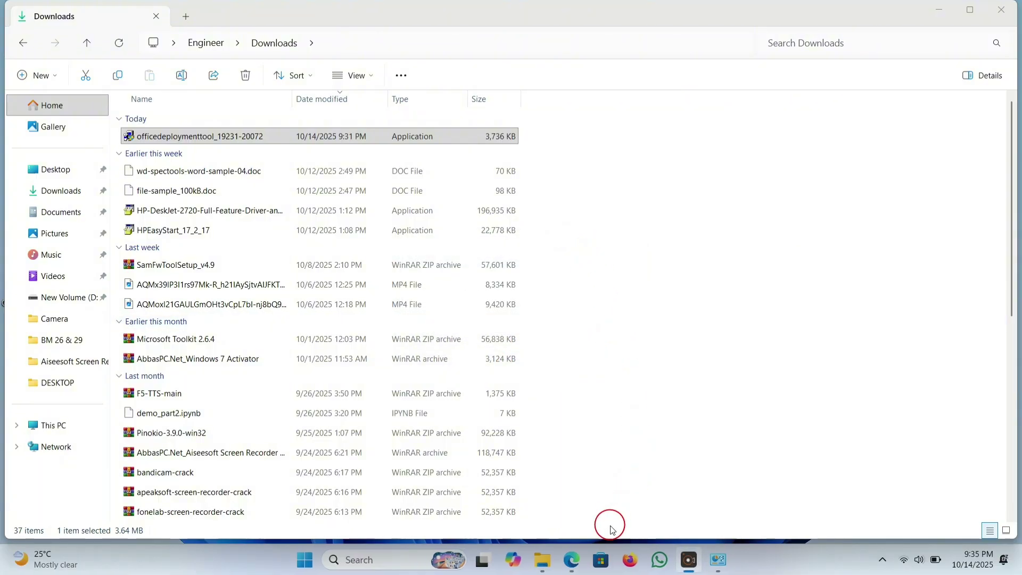
Step: Bring the MS Office Latest folder window to the front
mouse_move(543, 560)
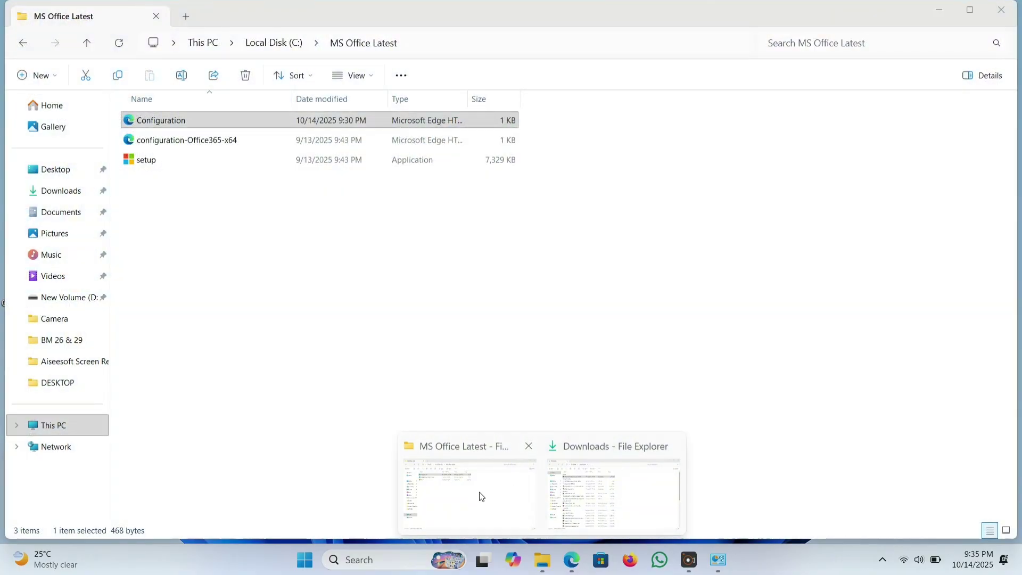
click(482, 496)
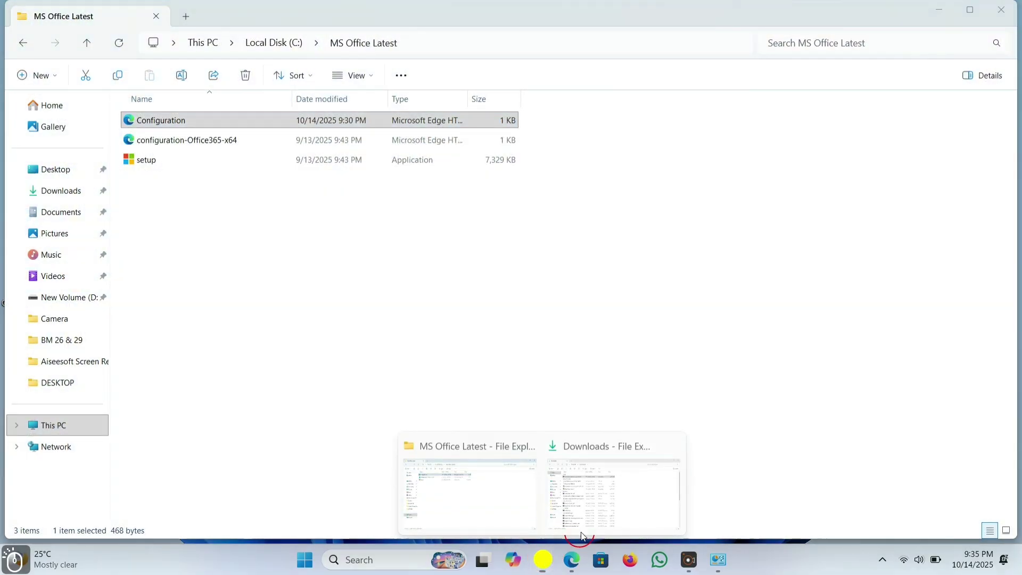
click(615, 493)
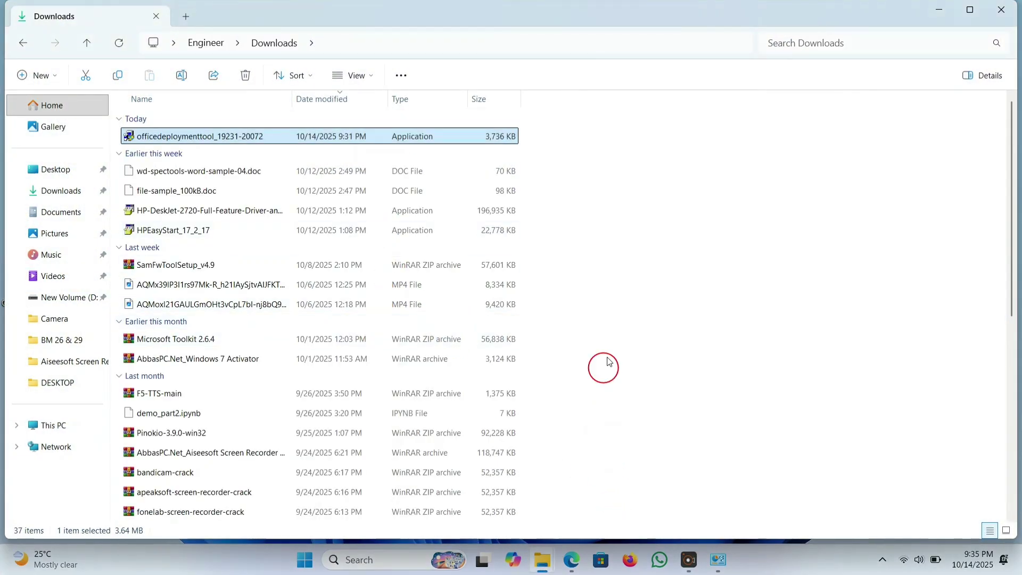
key(alt+Tab)
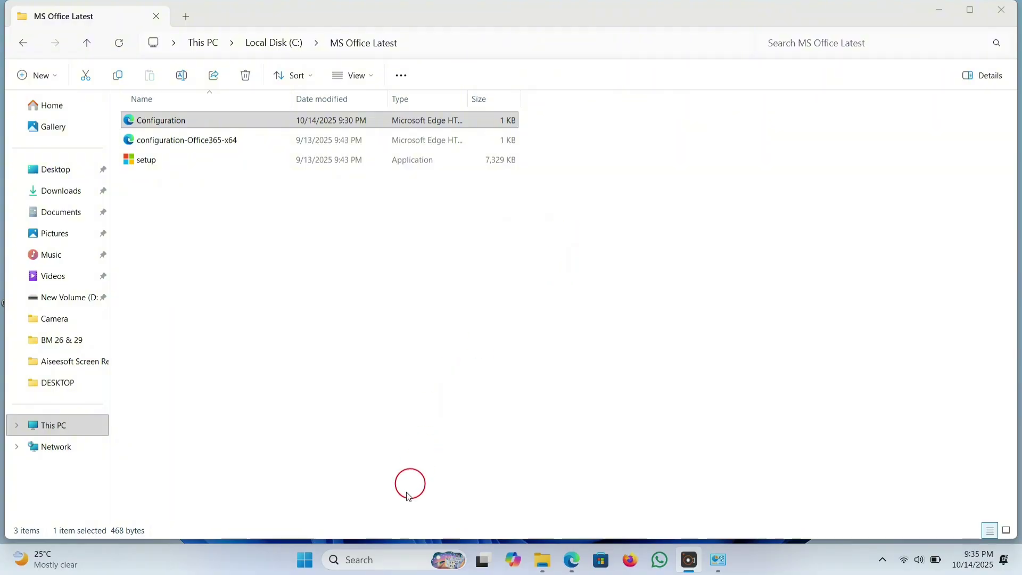
Step: Search for cmd and run Command Prompt as administrator
click(367, 561)
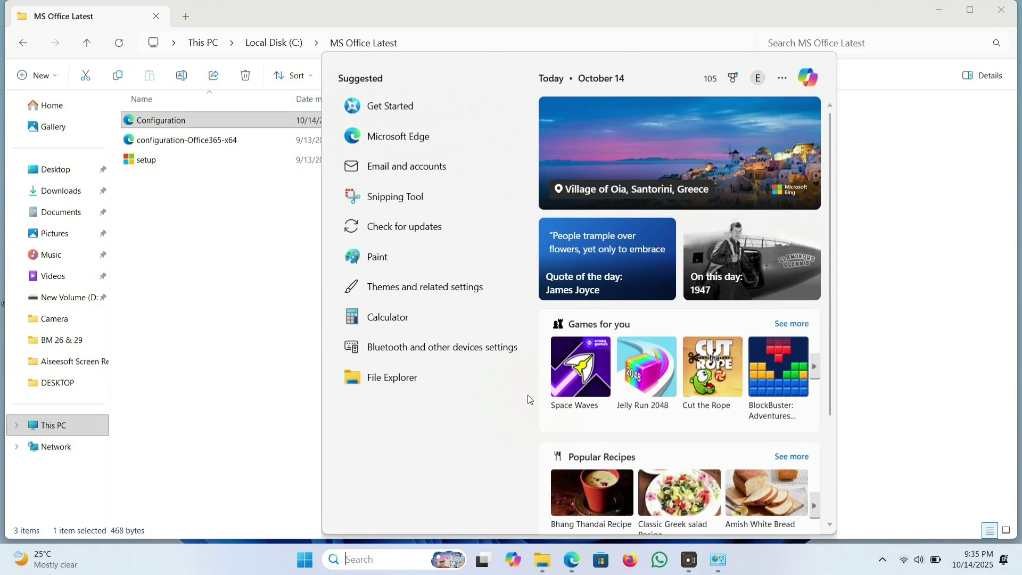
text(cmd)
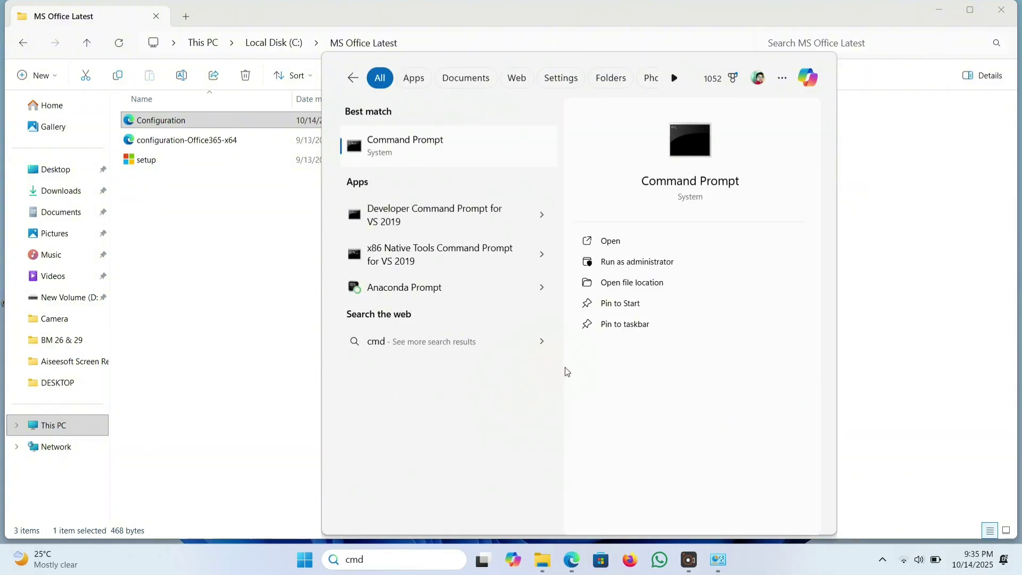
right_click(411, 152)
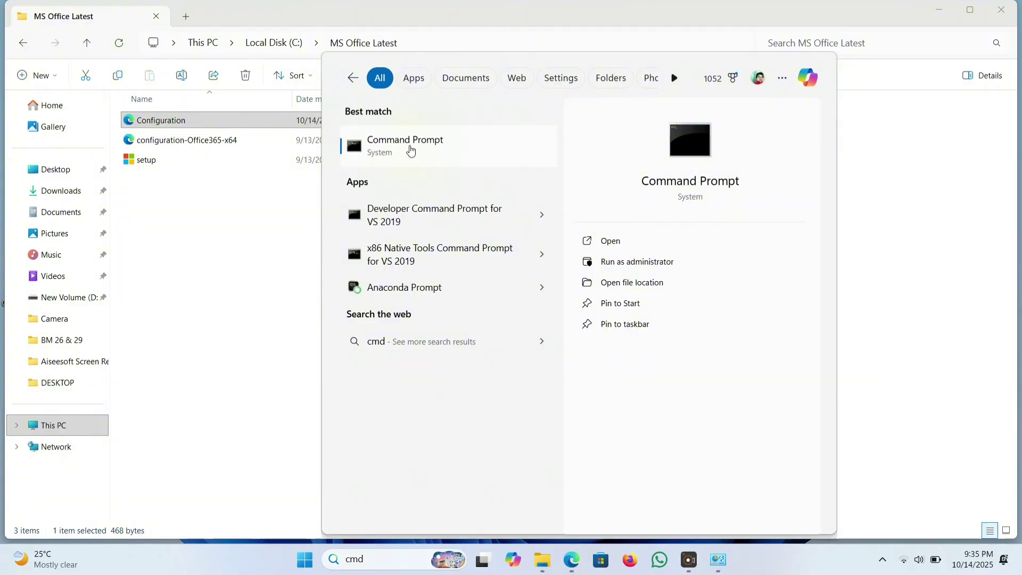
click(620, 268)
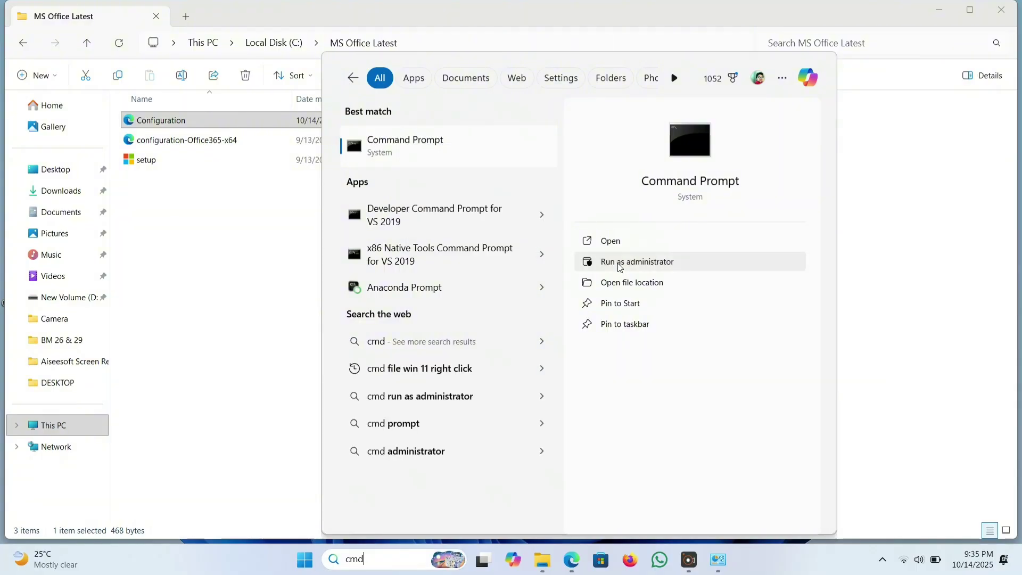
click(621, 267)
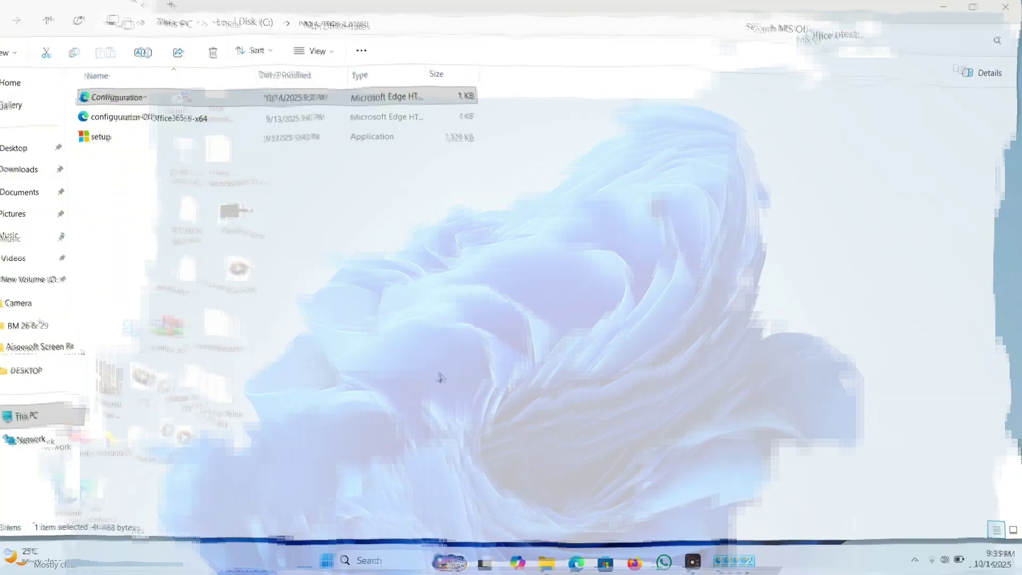
Step: Approve admin rights and copy the MS Office Latest folder path from Explorer's address bar
click(463, 354)
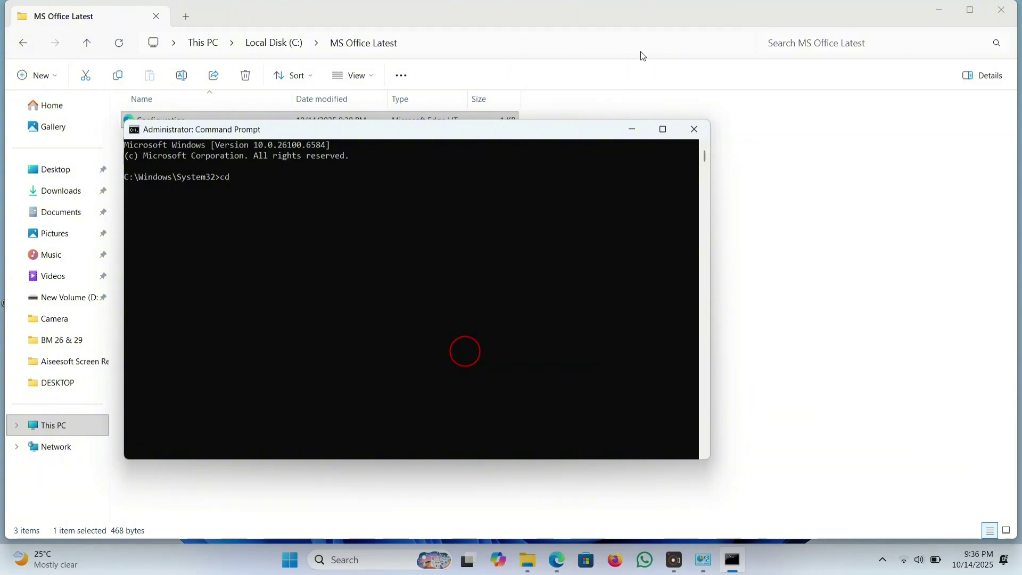
click(782, 130)
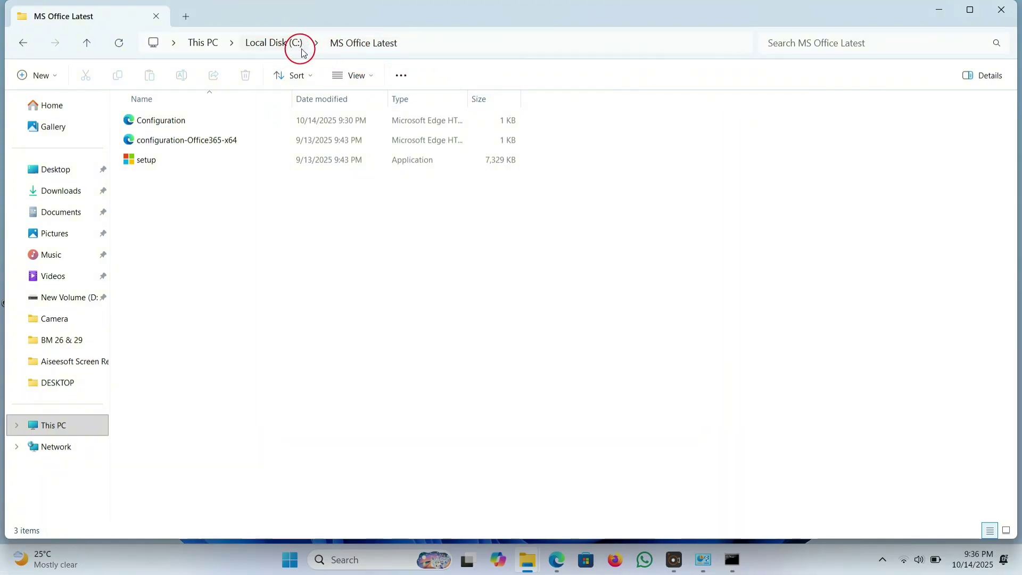
click(420, 42)
key(cmd+c)
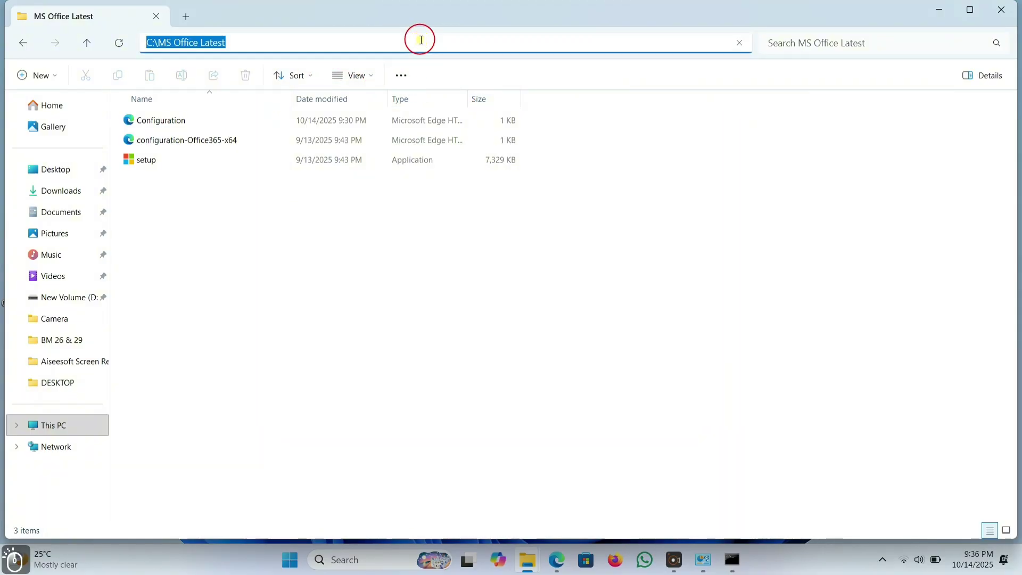
right_click(308, 44)
click(346, 79)
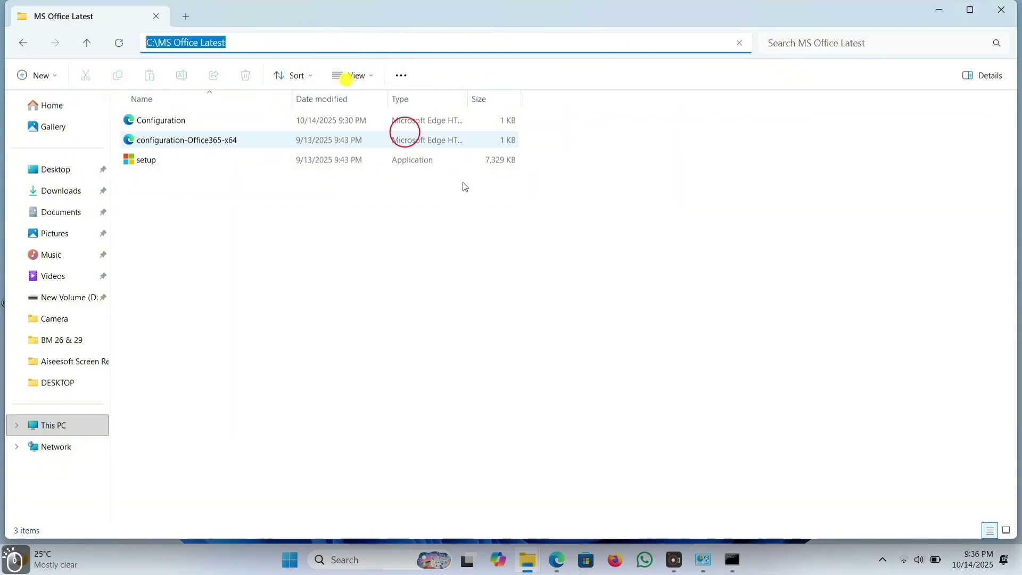
Step: Change the admin prompt's directory to C:\MS Office Latest using cd with the pasted path
click(732, 560)
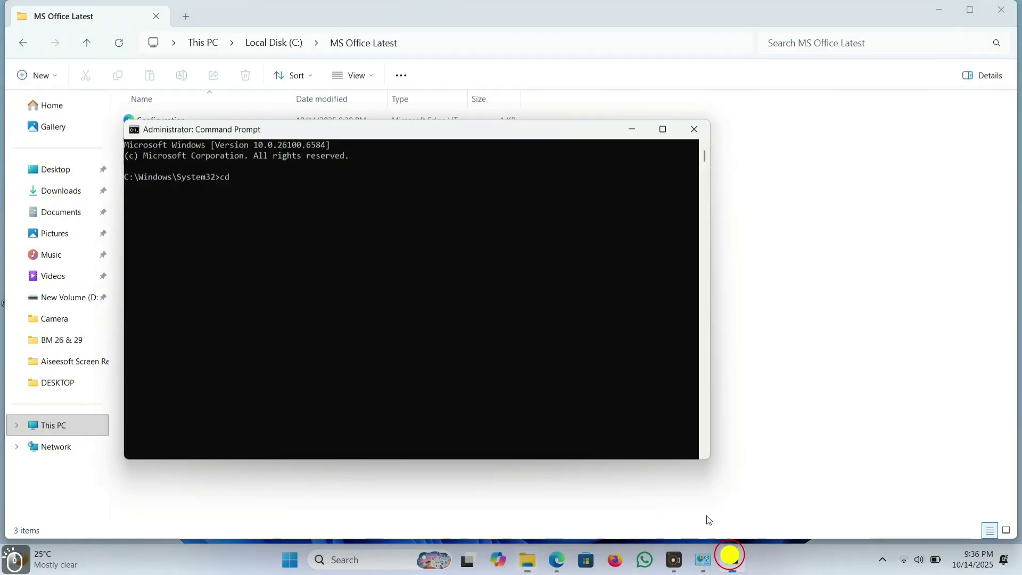
text(cd)
right_click(263, 183)
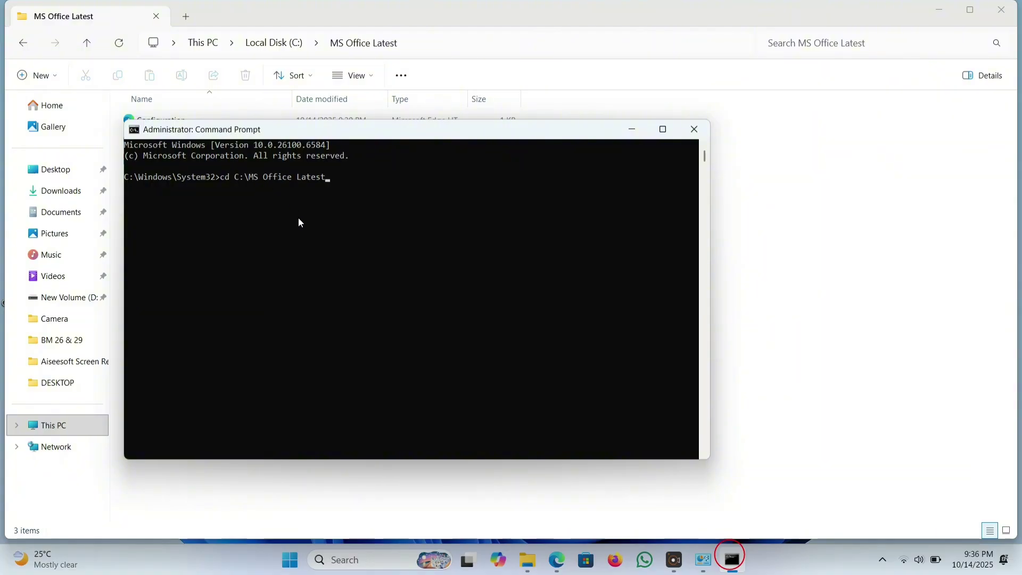
key(Return)
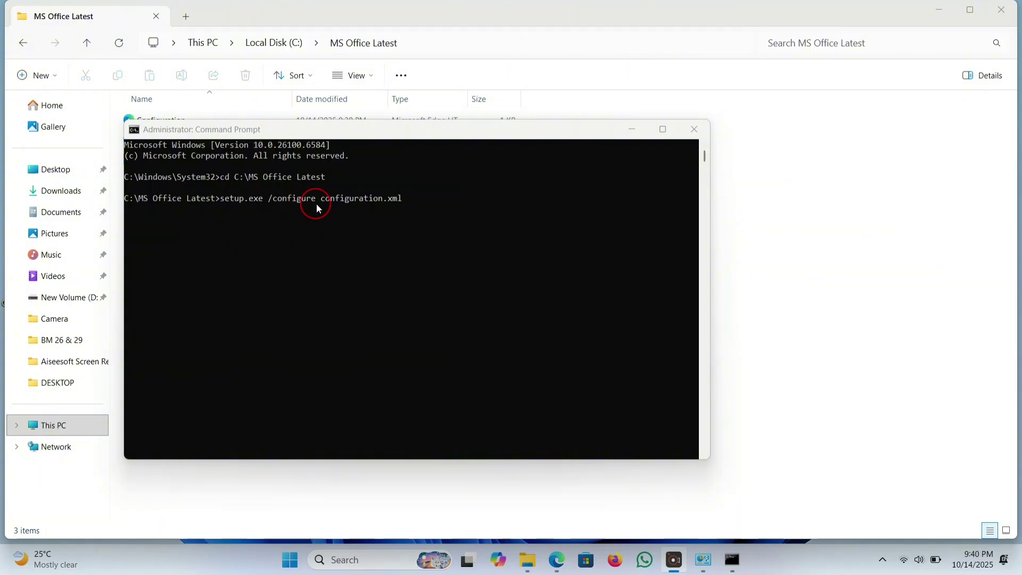
click(410, 199)
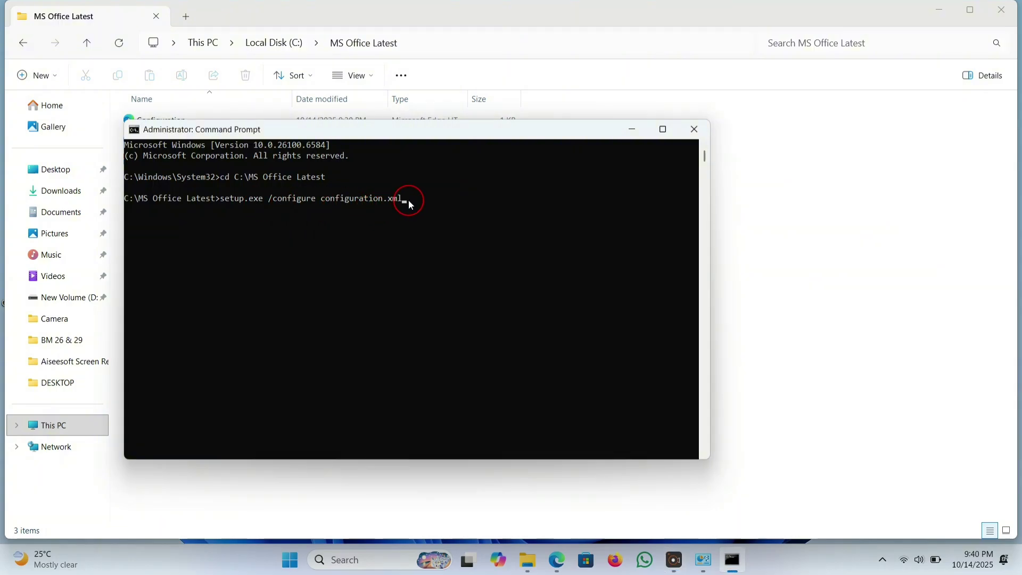
Step: Run setup.exe /configure configuration.xml and close the You're all set message when installation finishes
key(Return)
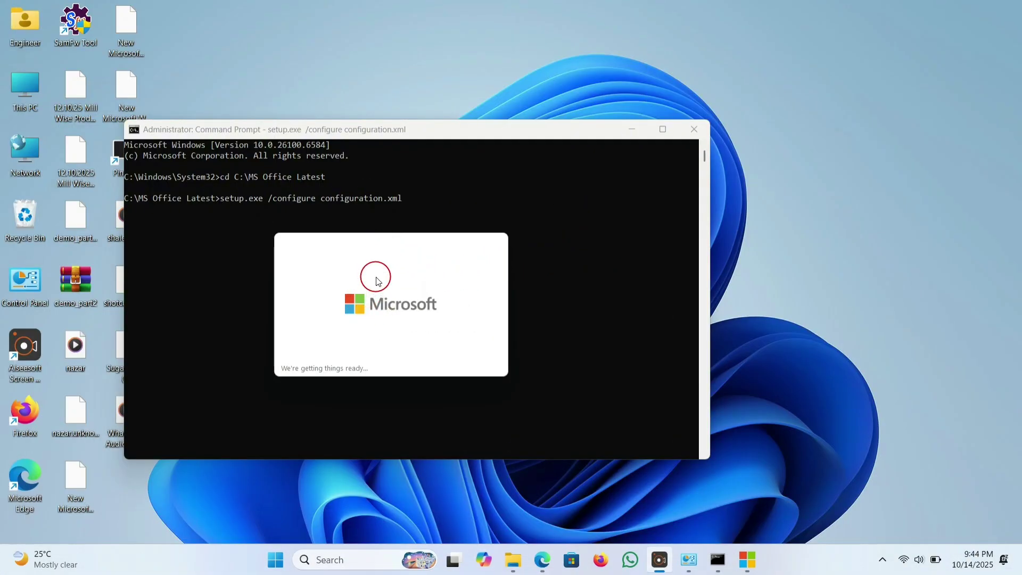
drag(382, 260, 370, 178)
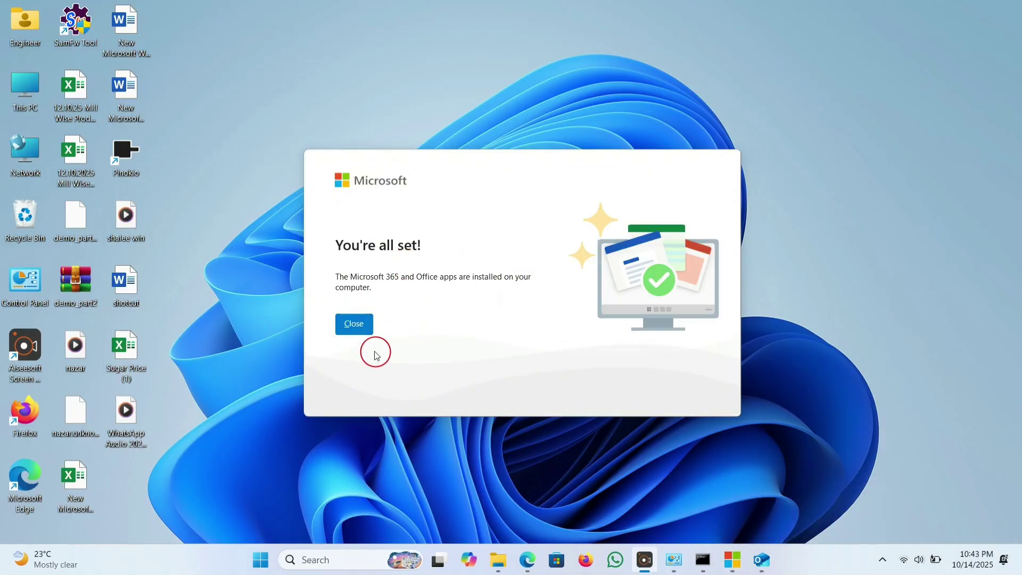
click(360, 329)
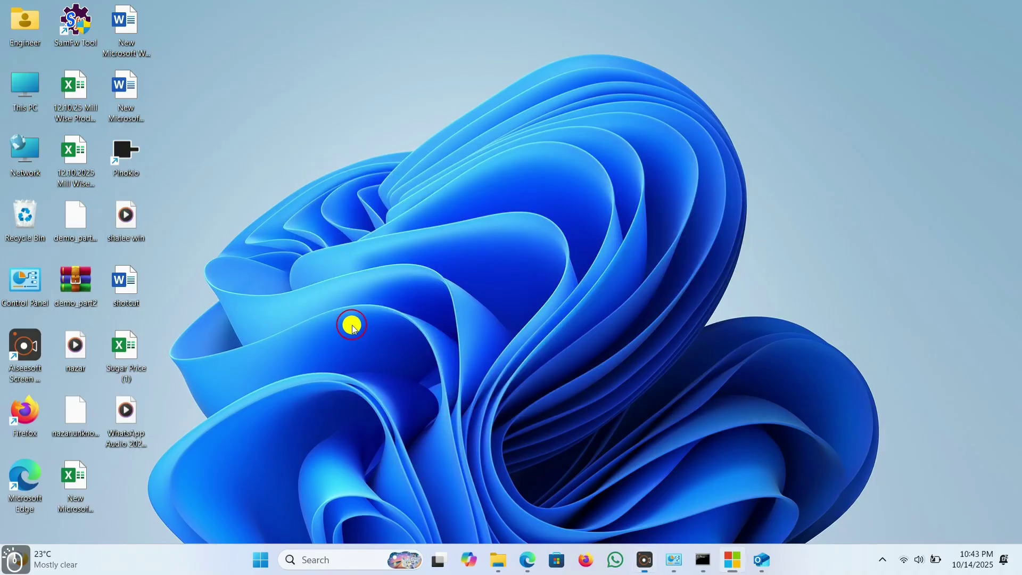
Step: Launch Word, open a blank document, close the Get Genuine Office warning, and type test text 'jhj'
click(332, 560)
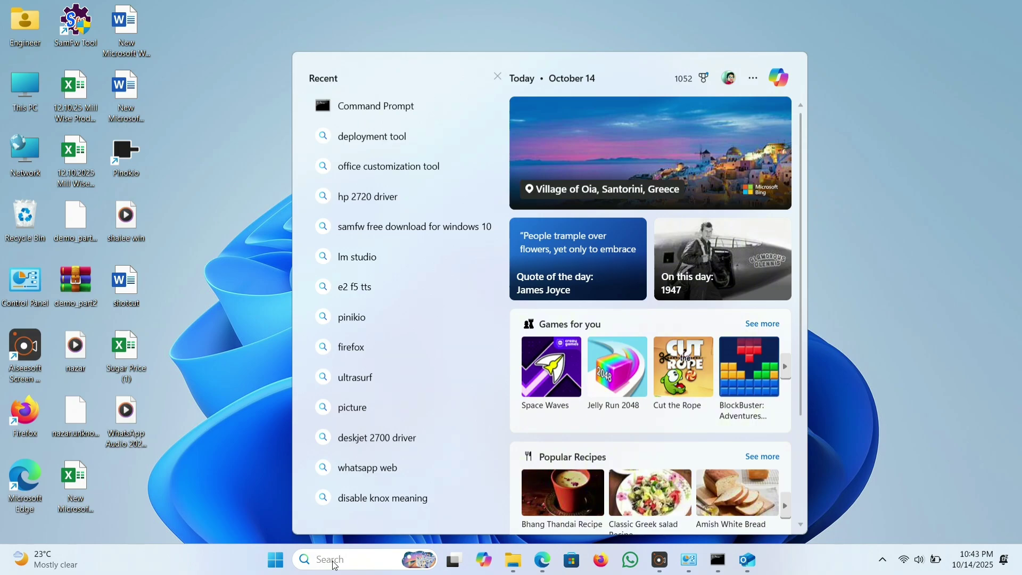
text(word)
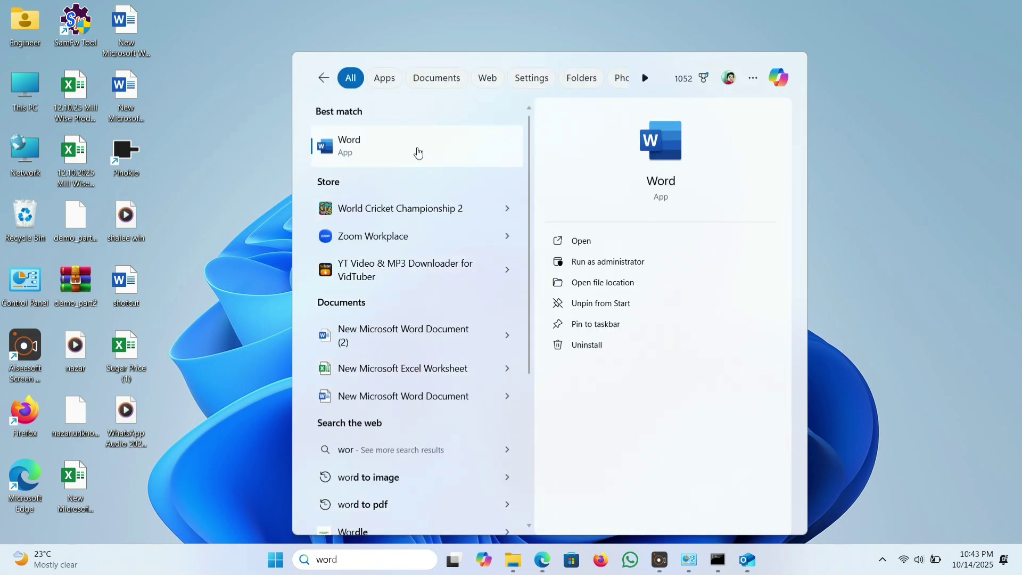
click(417, 153)
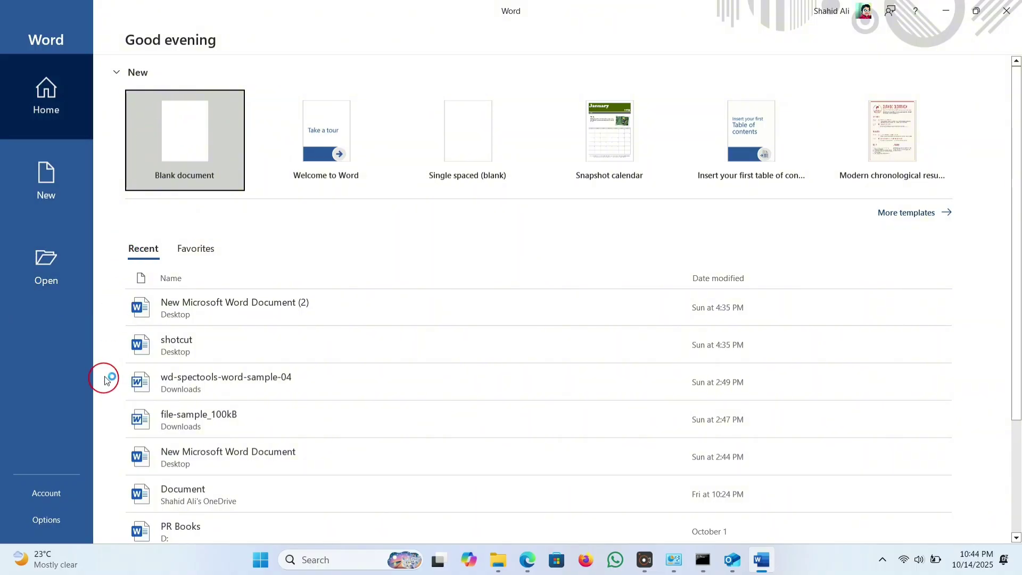
click(158, 171)
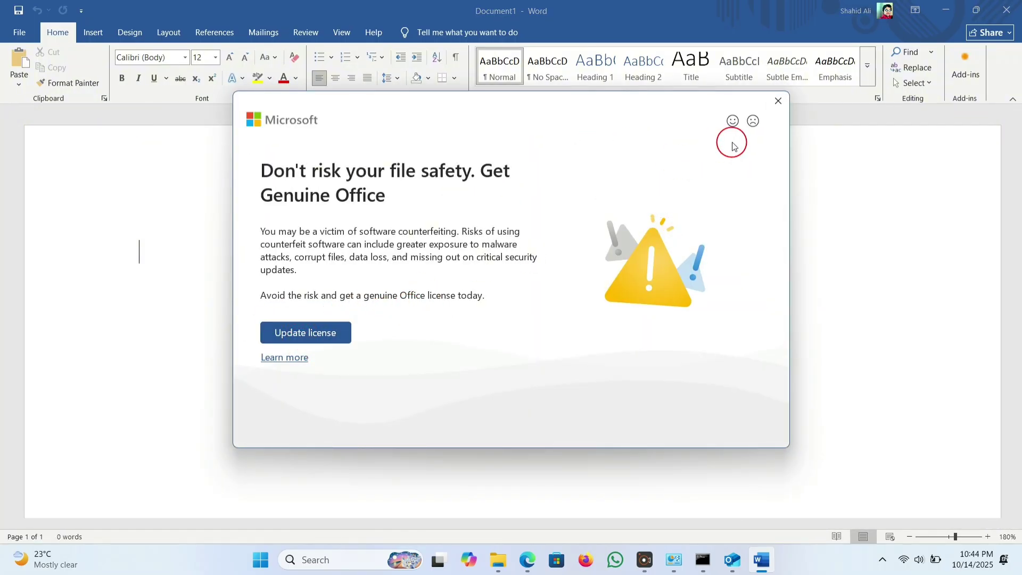
click(773, 104)
text(jhjjjjjjjjjjj)
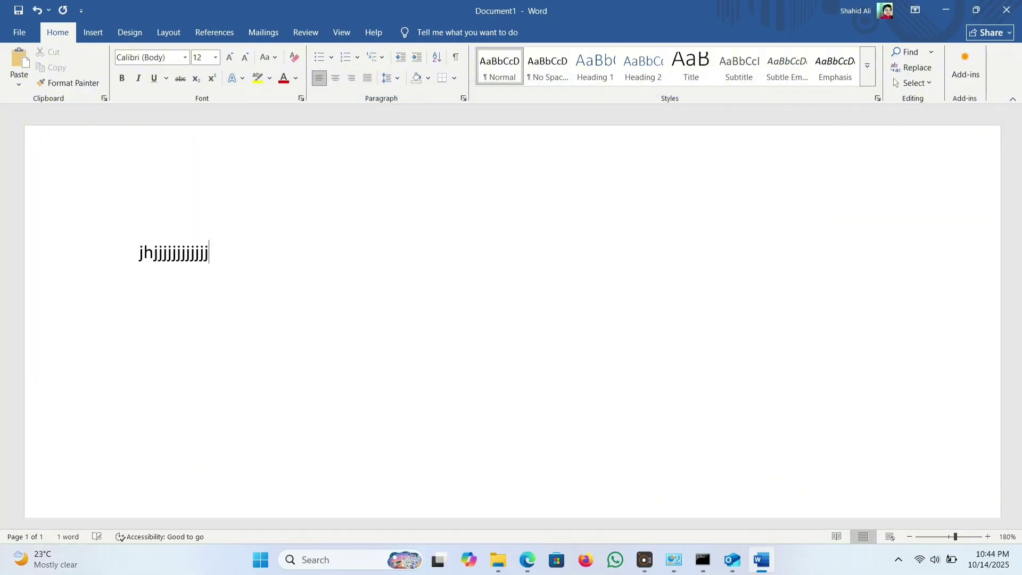
Step: Show File > Account, confirming Office Professional Plus 2016 activated, version 2509
click(19, 32)
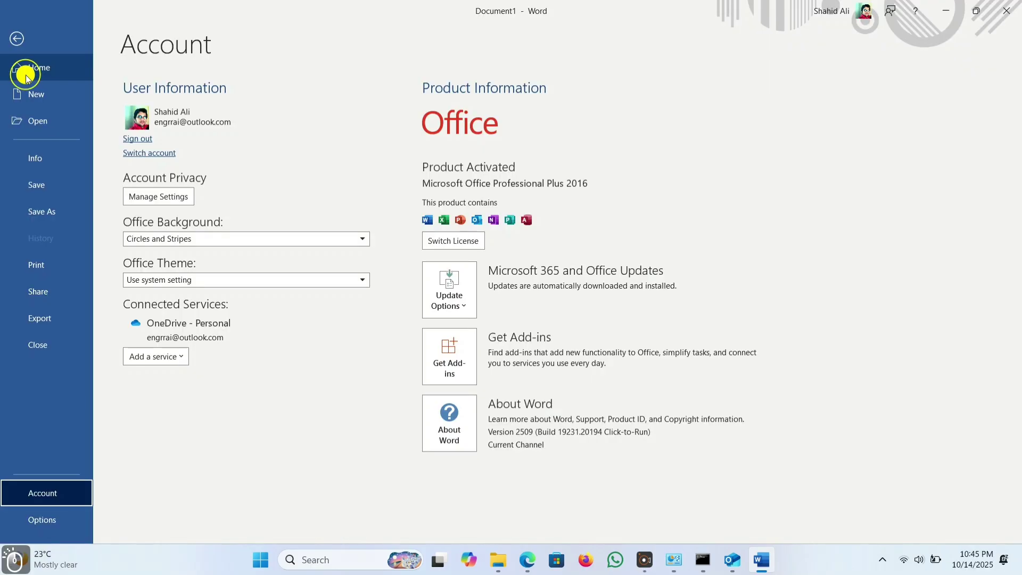
click(26, 75)
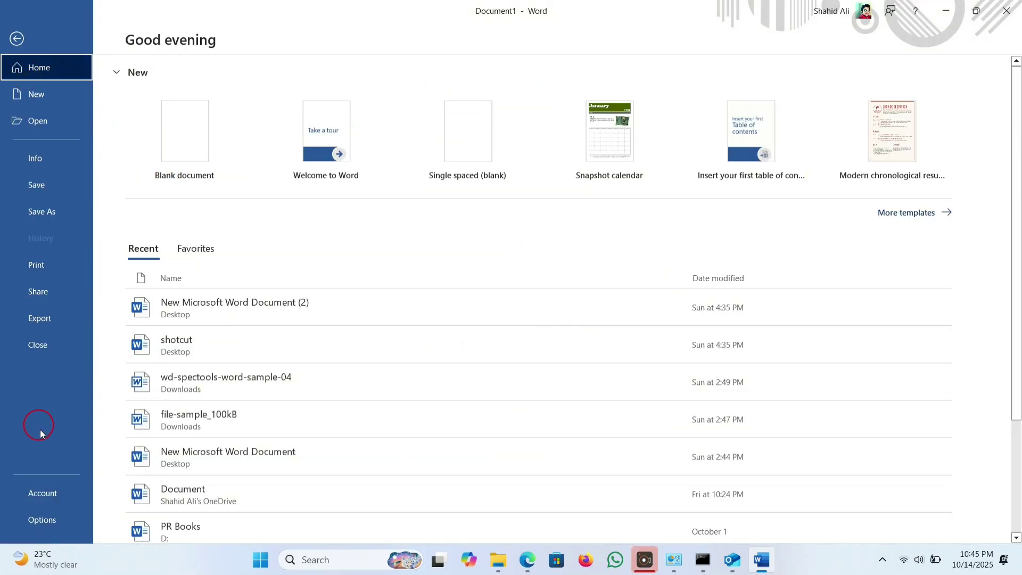
click(34, 497)
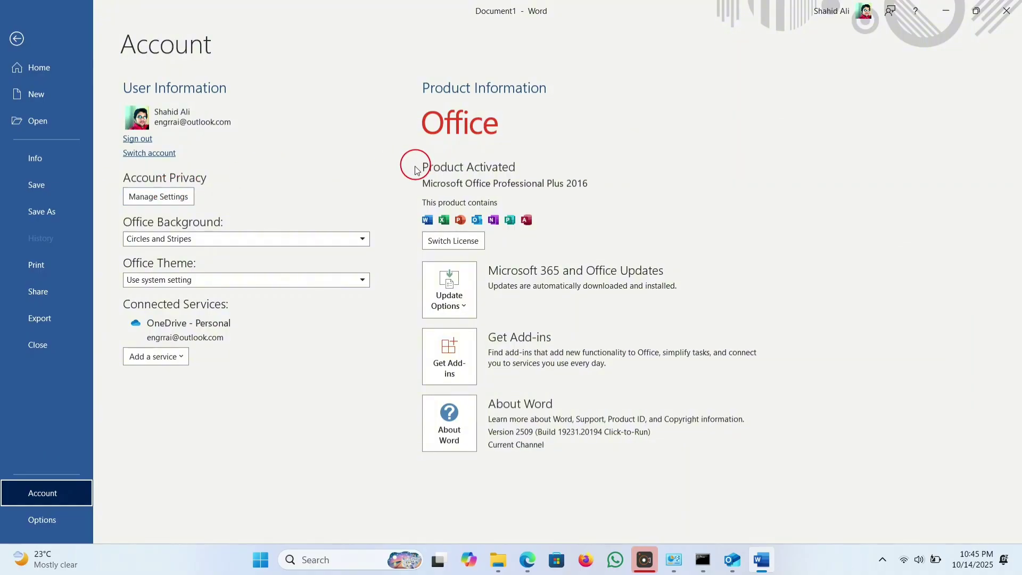